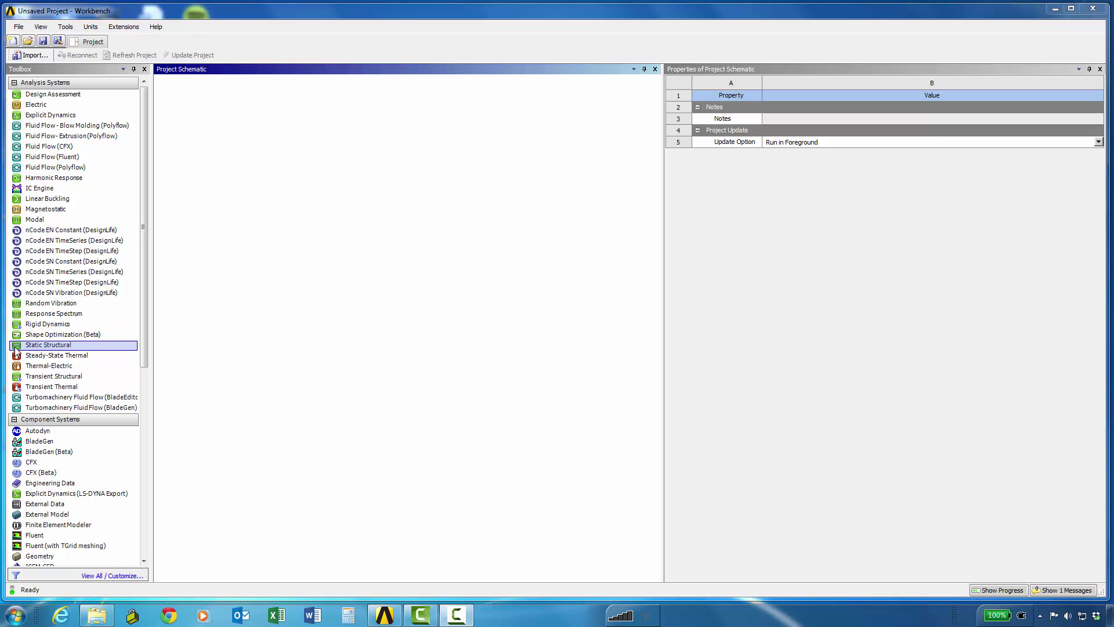
Step: Add a Static Structural system from the Toolbox's Analysis Systems to the Project Schematic
drag(16, 353, 235, 147)
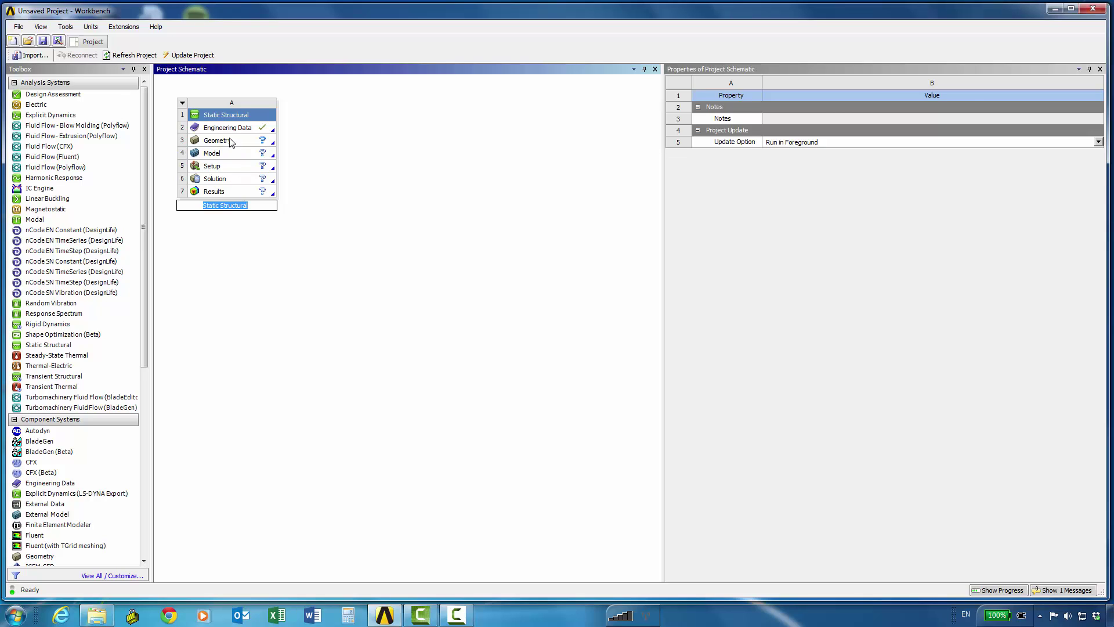
Step: Set the Geometry cell's Analysis Type property to 2D
click(231, 142)
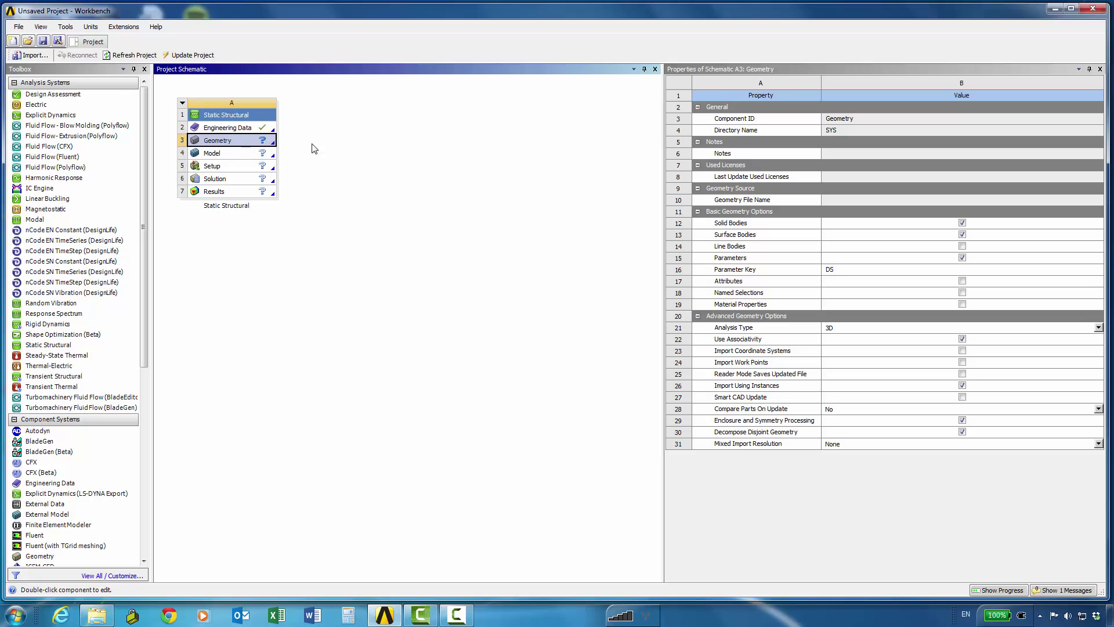
click(845, 329)
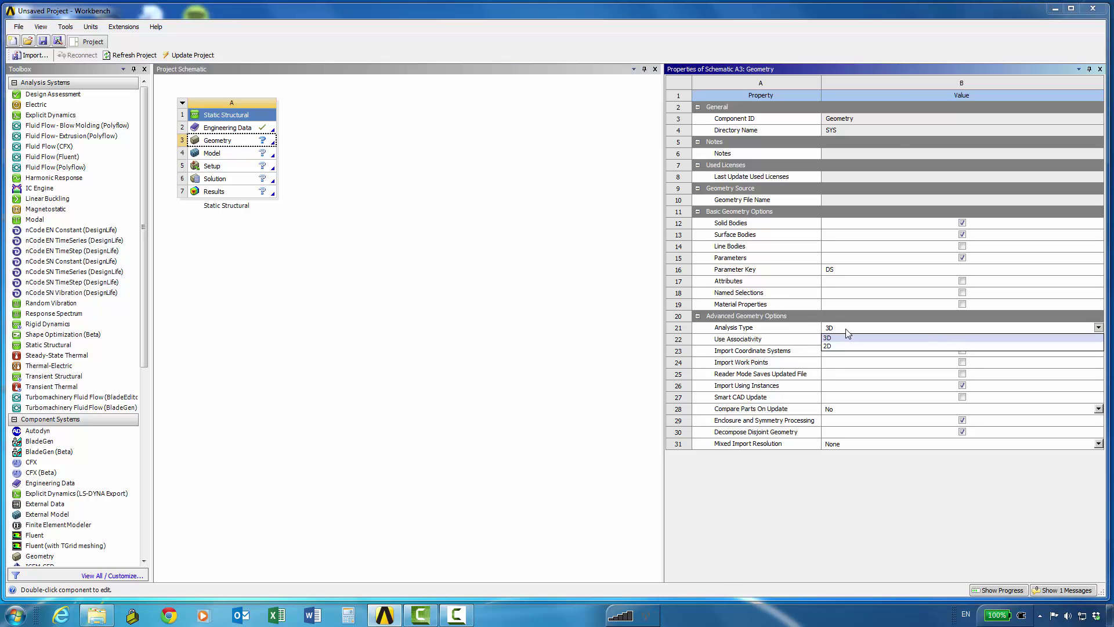
click(838, 346)
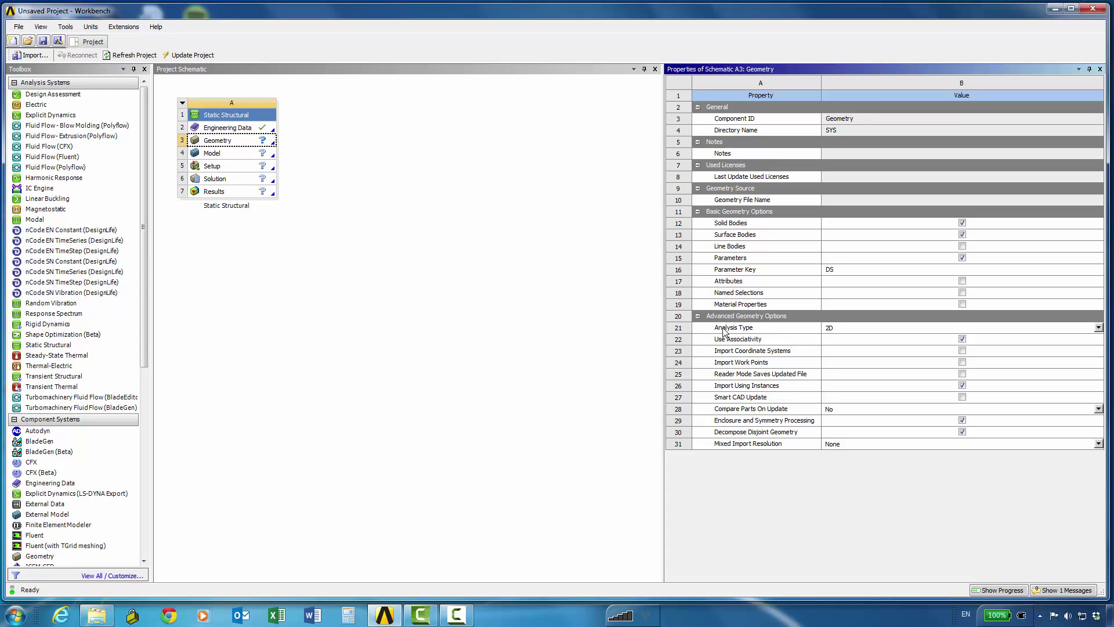
Step: Create a new geometry in DesignModeler from the Geometry cell
click(237, 141)
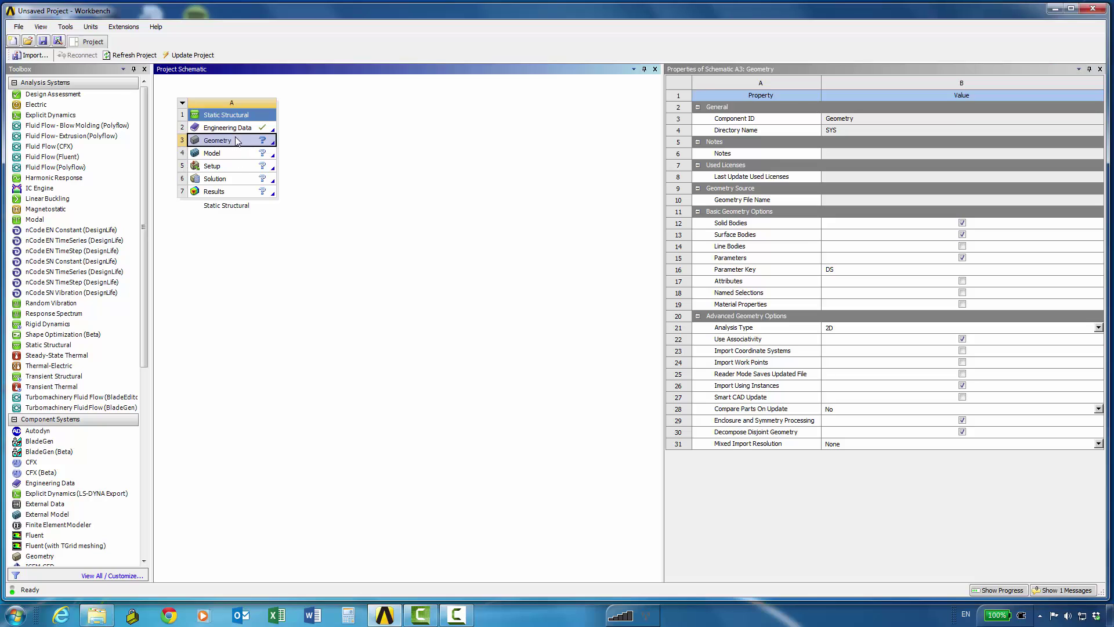
right_click(237, 141)
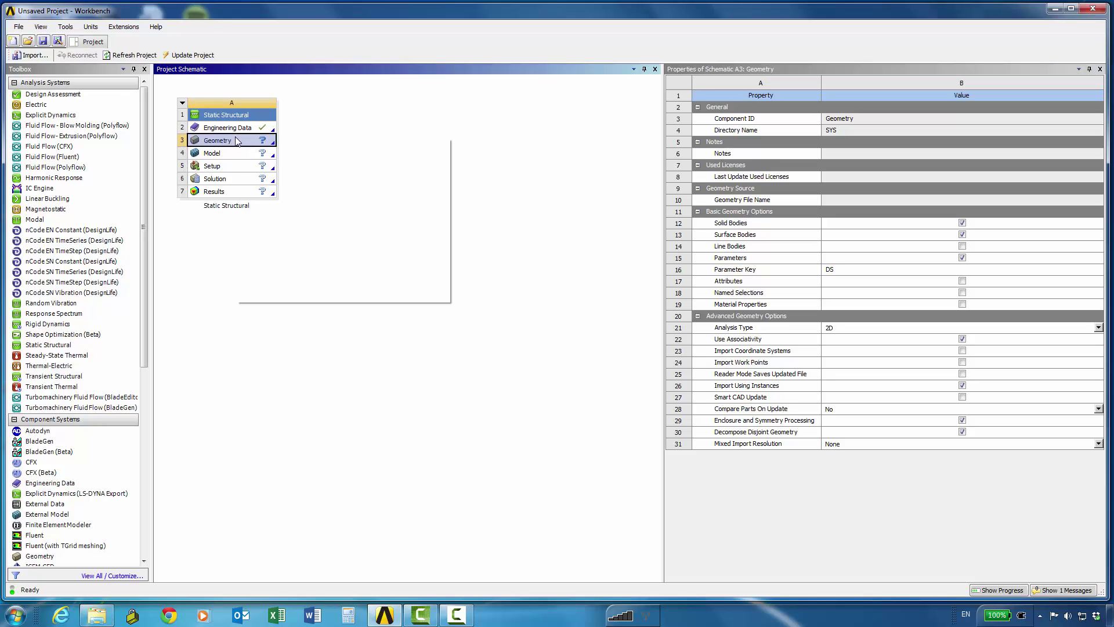
click(273, 144)
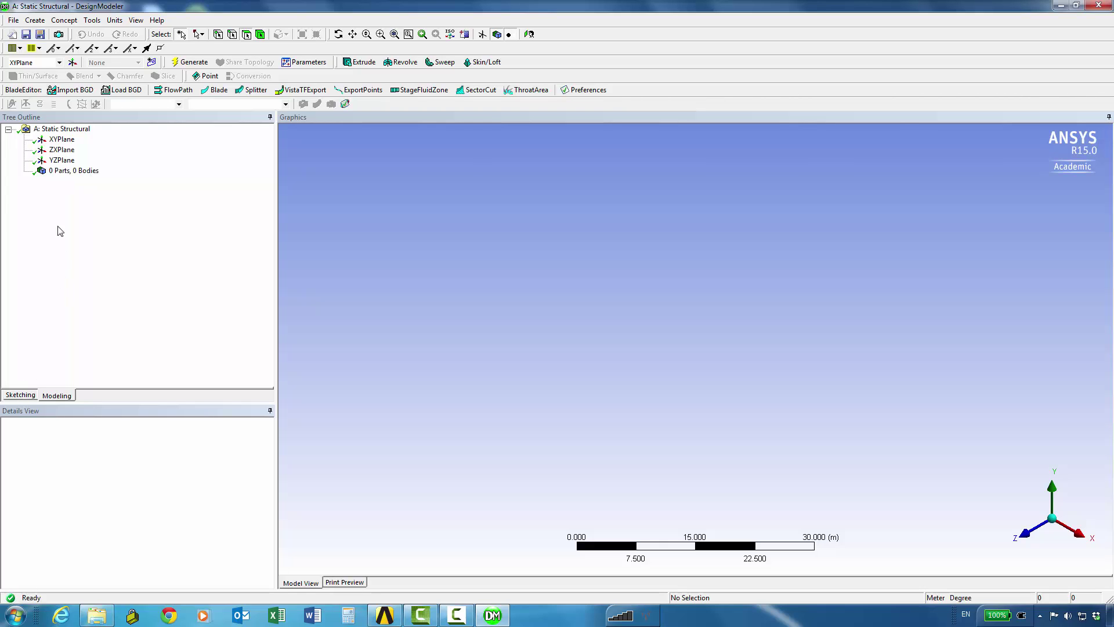
Step: Sketch on the XYPlane with Global and Cursor auto-constraints enabled
click(62, 141)
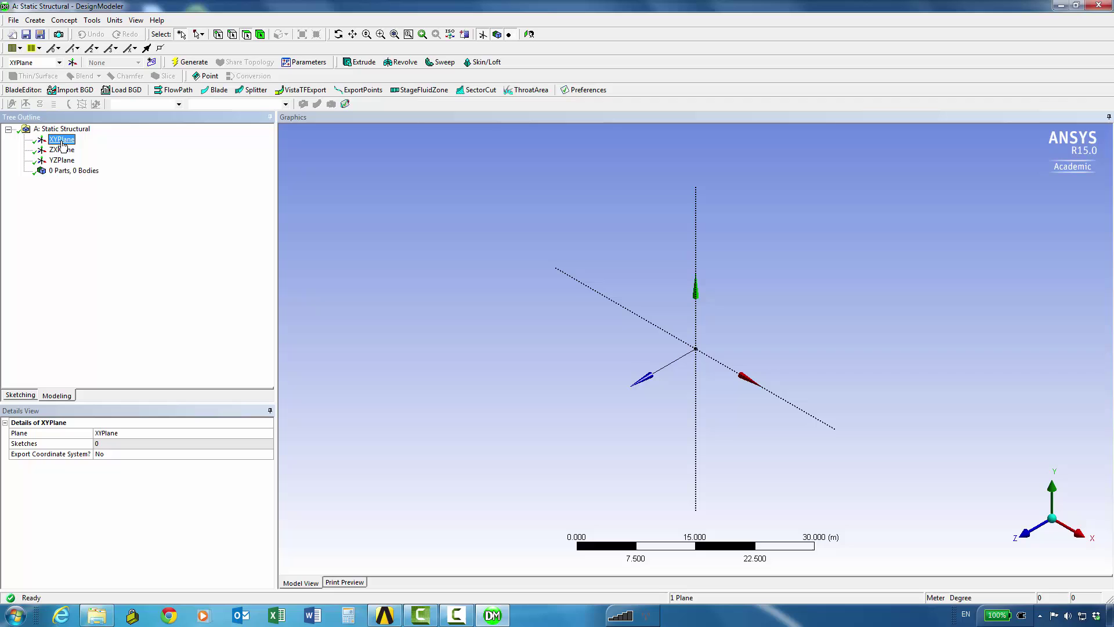
click(19, 396)
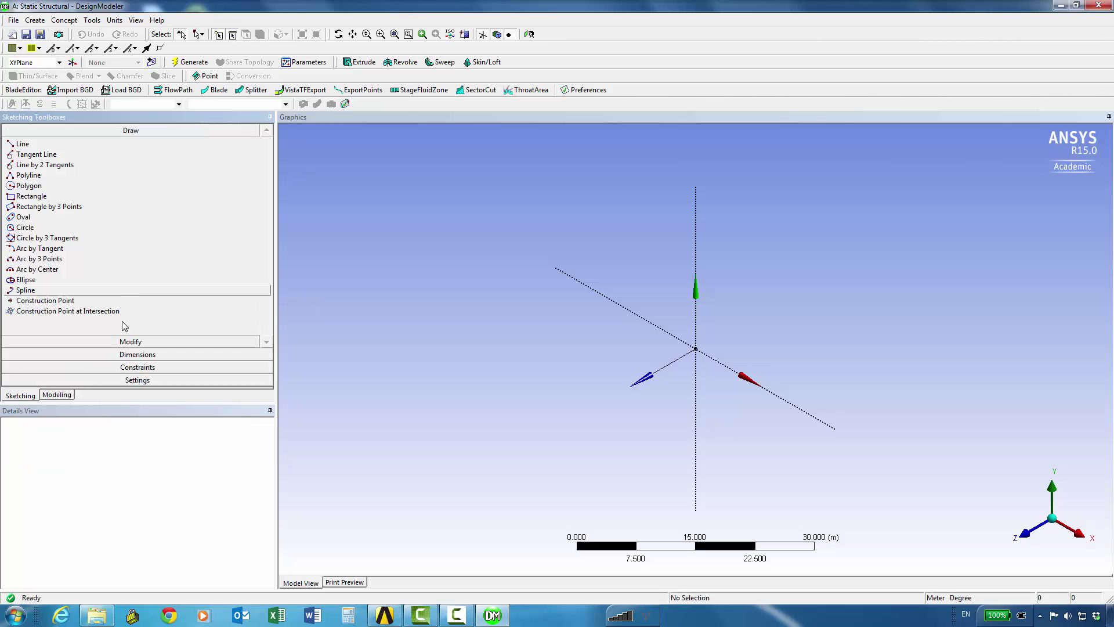
click(137, 367)
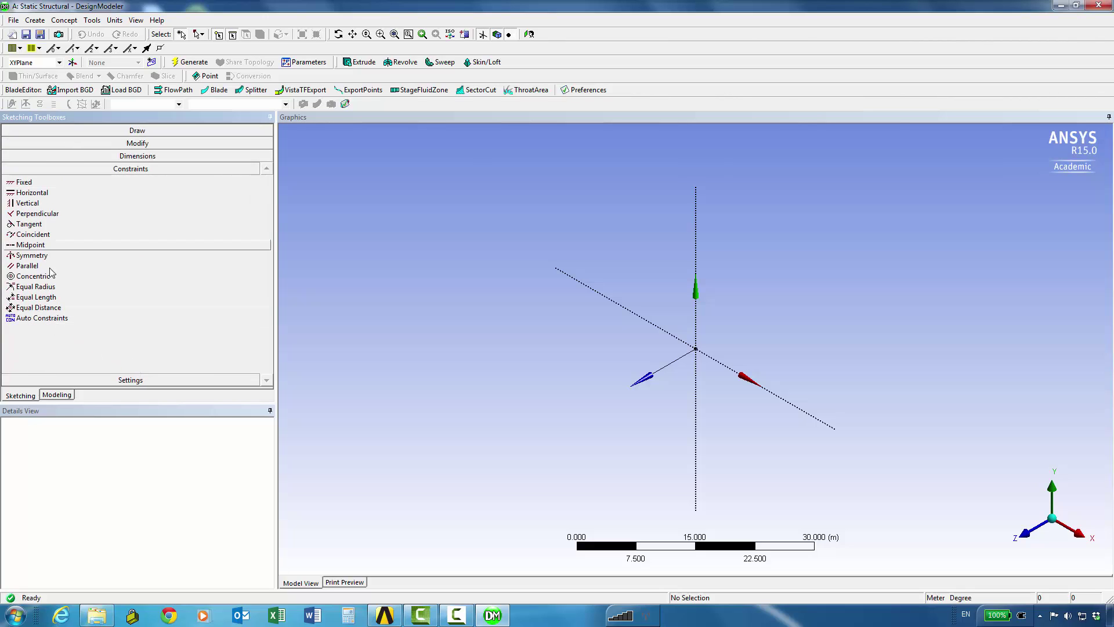
click(54, 319)
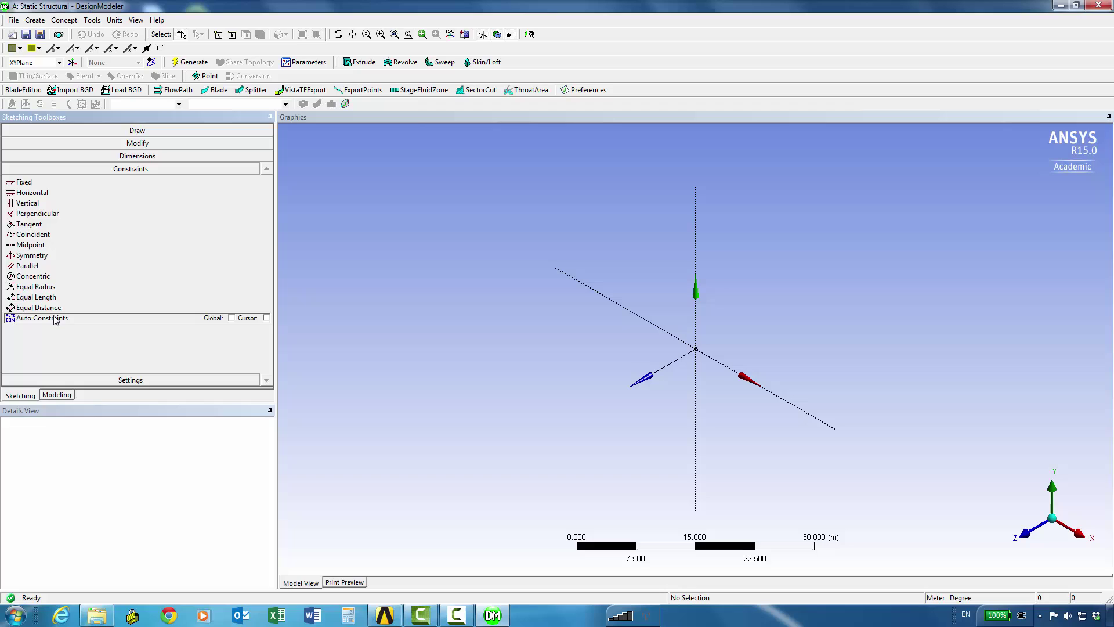
click(233, 319)
click(265, 318)
Step: View the XY plane face-on and zoom in
click(529, 35)
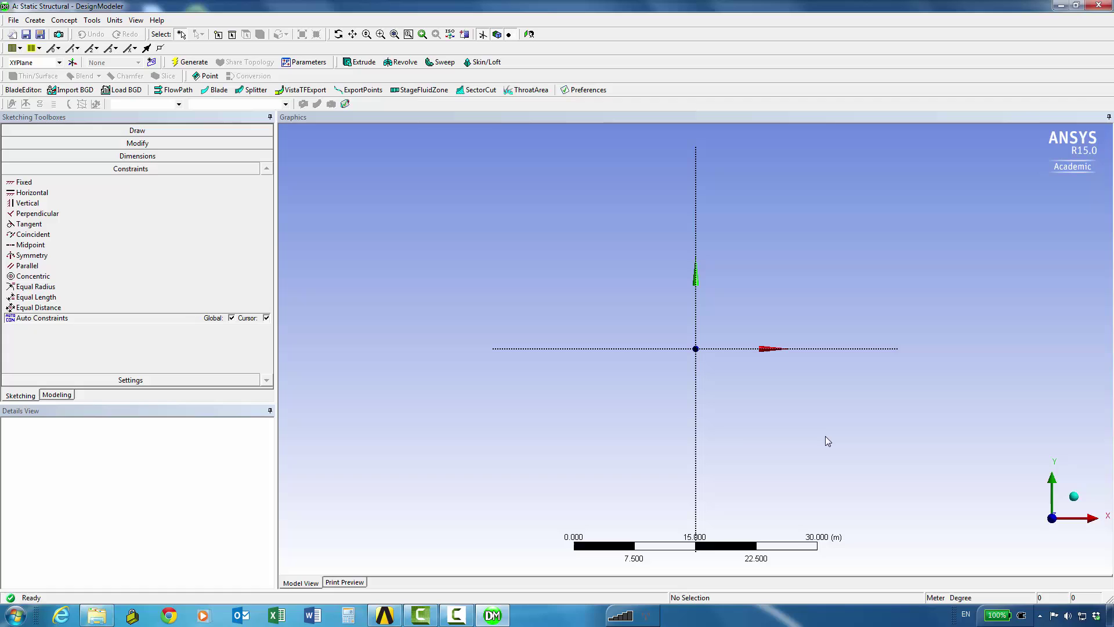
scroll(729, 345, up, 3)
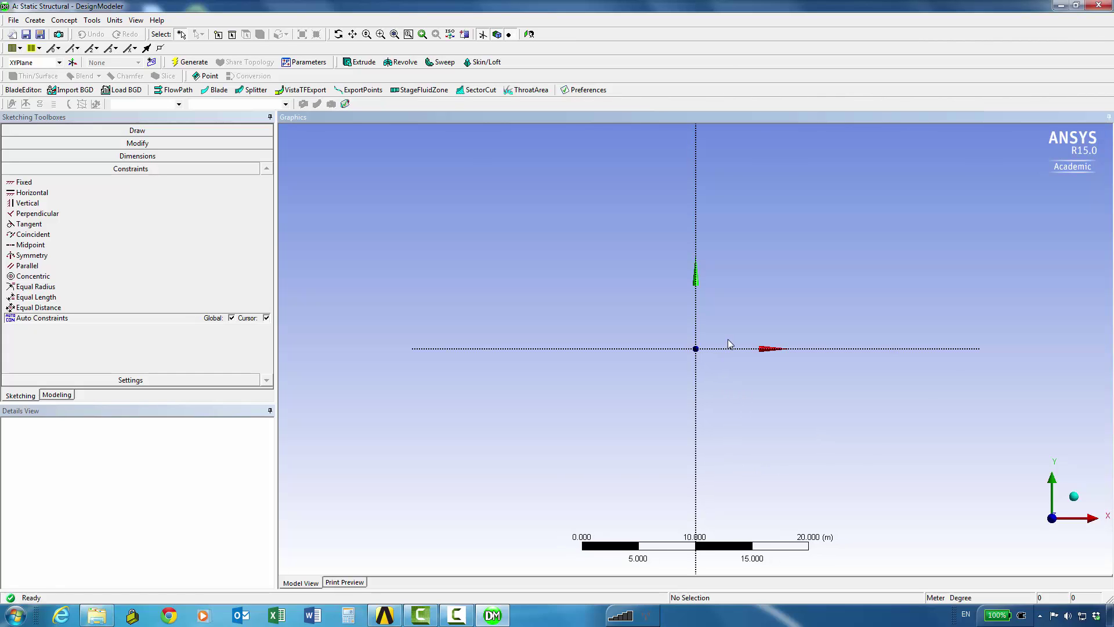
scroll(727, 344, up, 5)
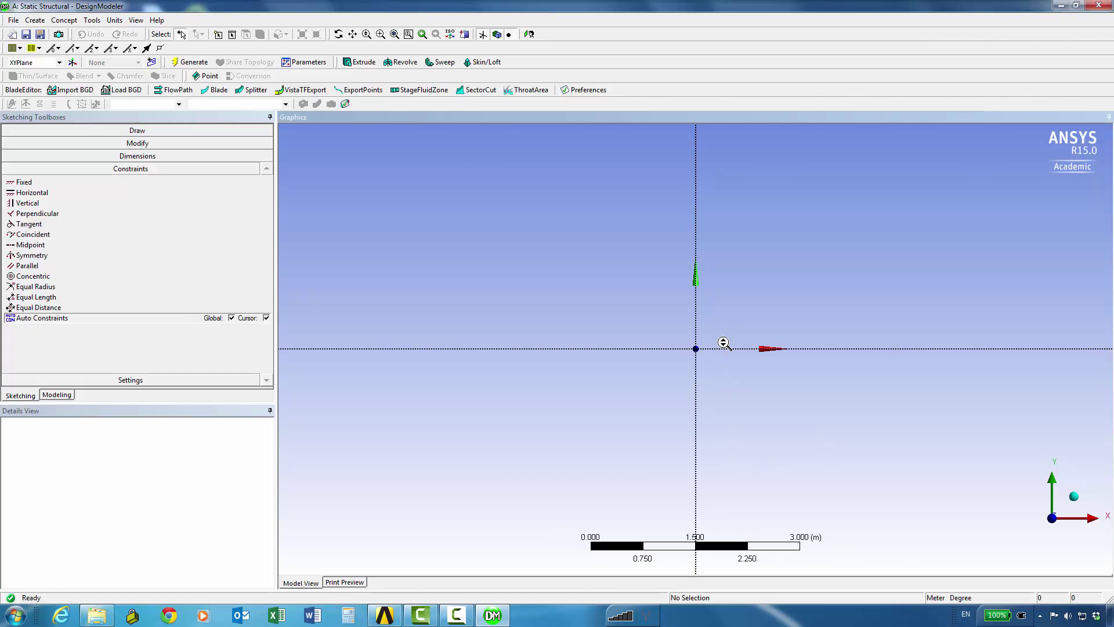
scroll(725, 343, up, 3)
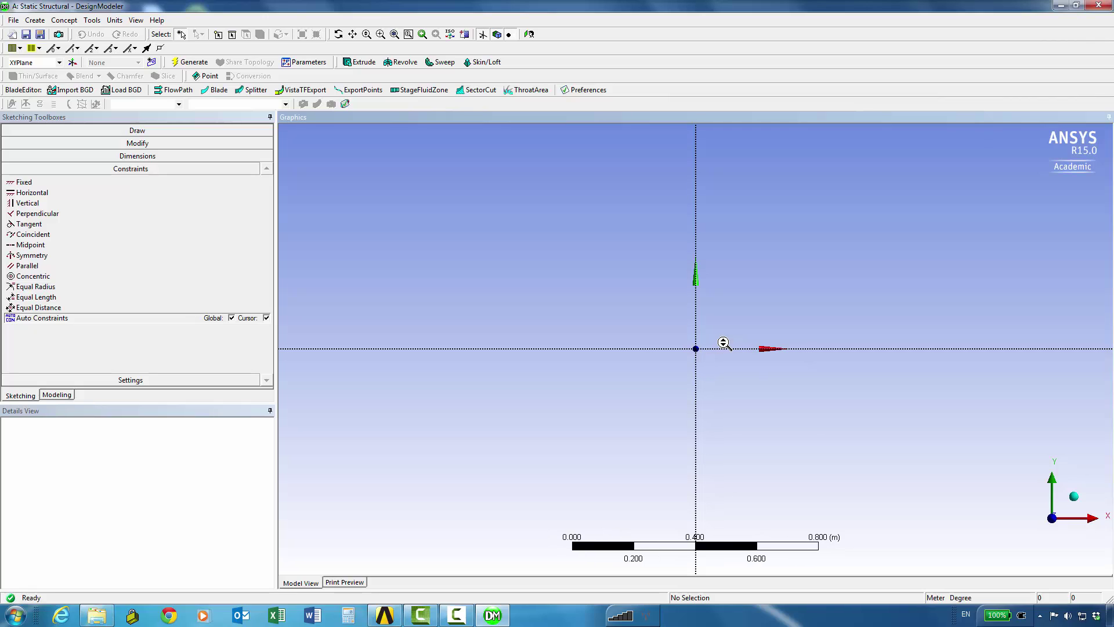
scroll(724, 344, up, 1)
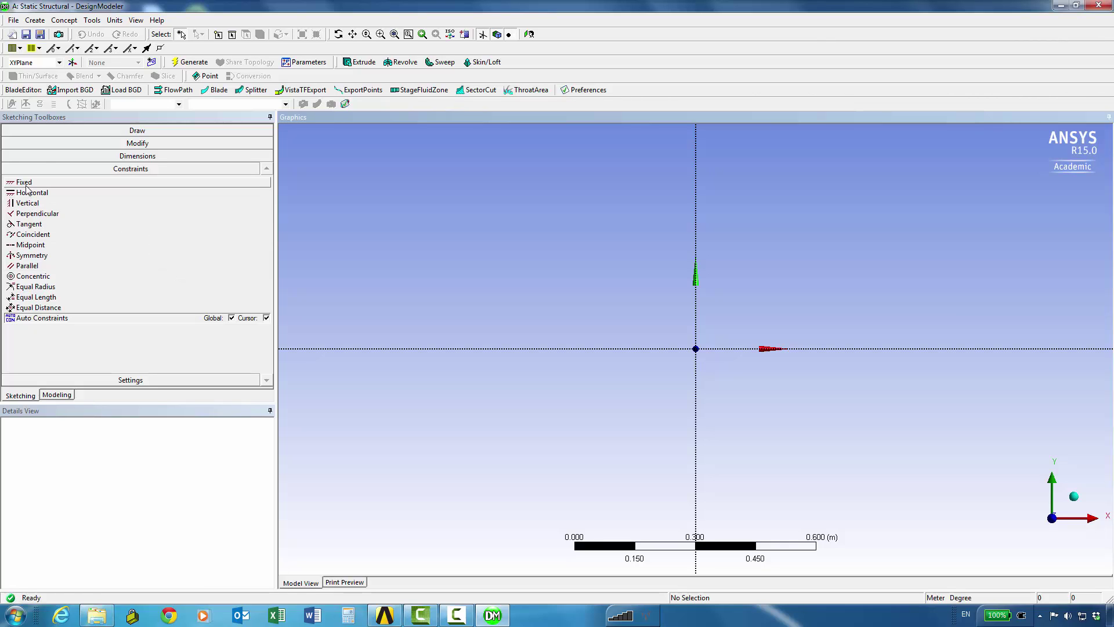
Step: Draw inner and outer quarter arcs centred at the origin, from the X axis to the Y axis
click(111, 131)
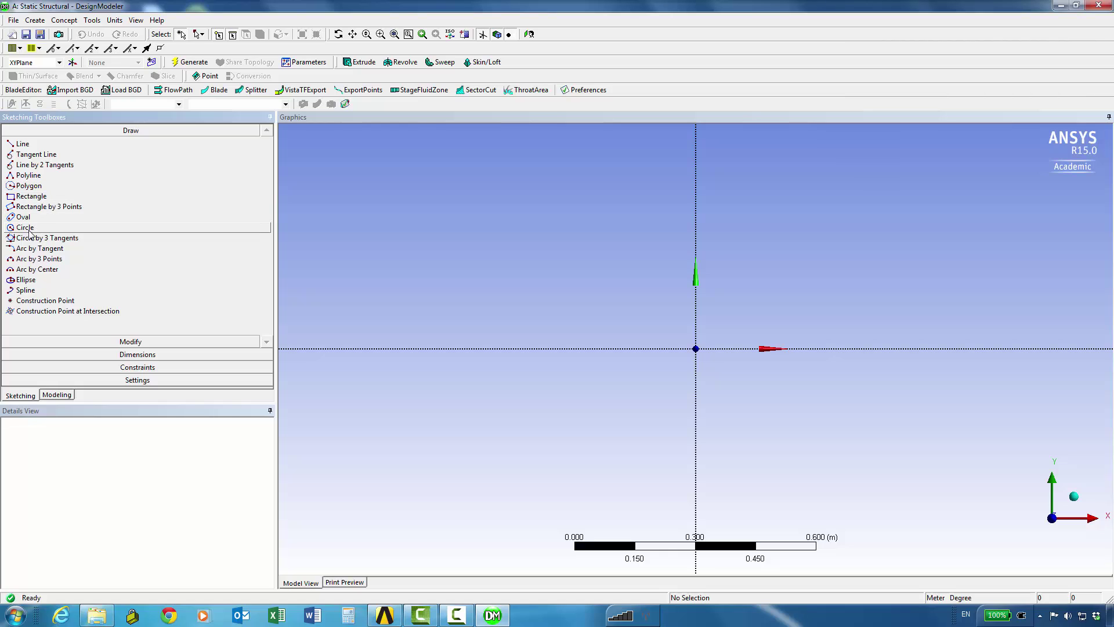
click(36, 270)
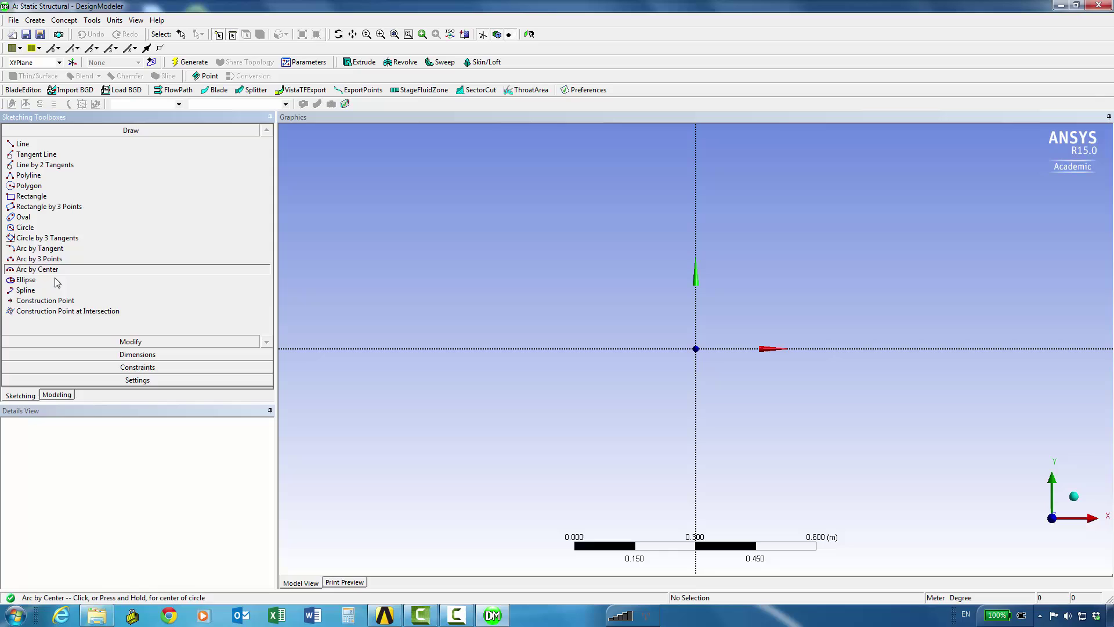
click(696, 348)
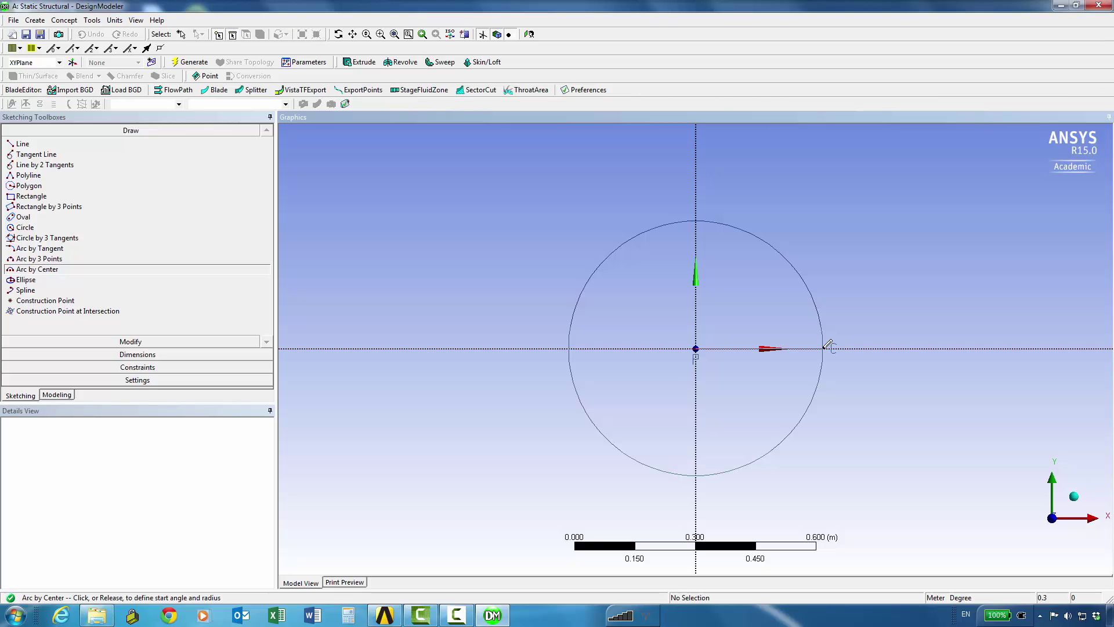
click(829, 346)
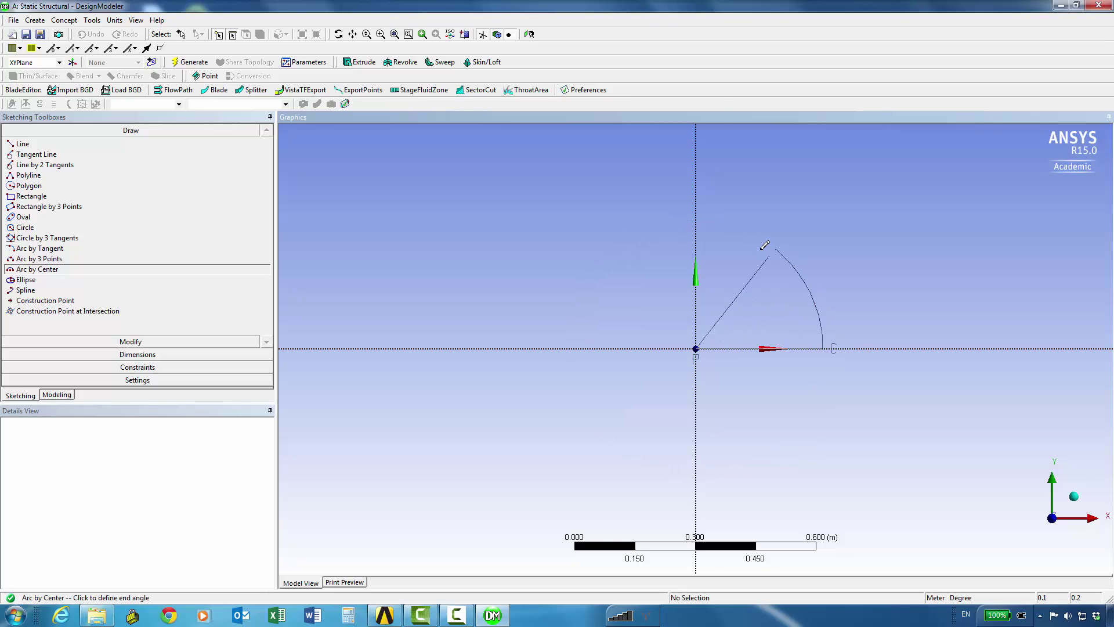
click(698, 222)
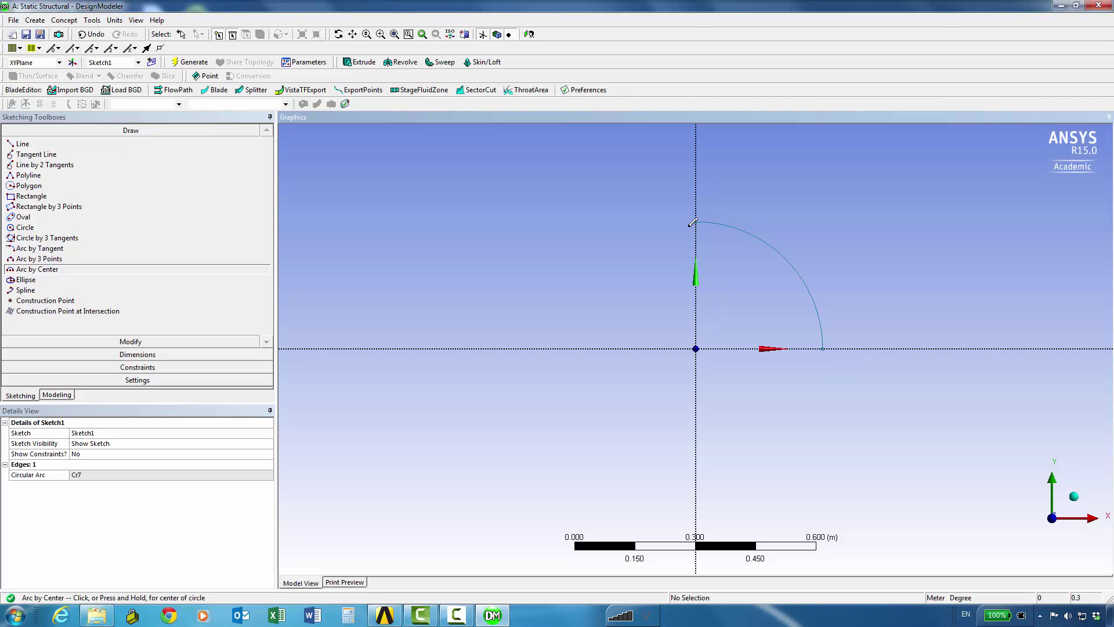
click(696, 348)
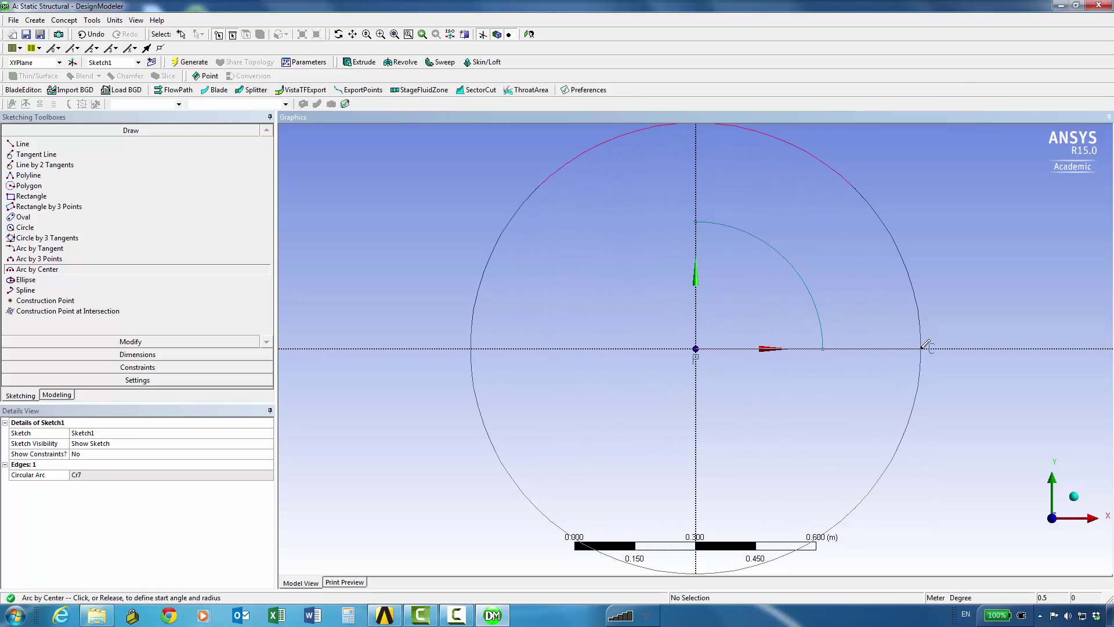
click(923, 347)
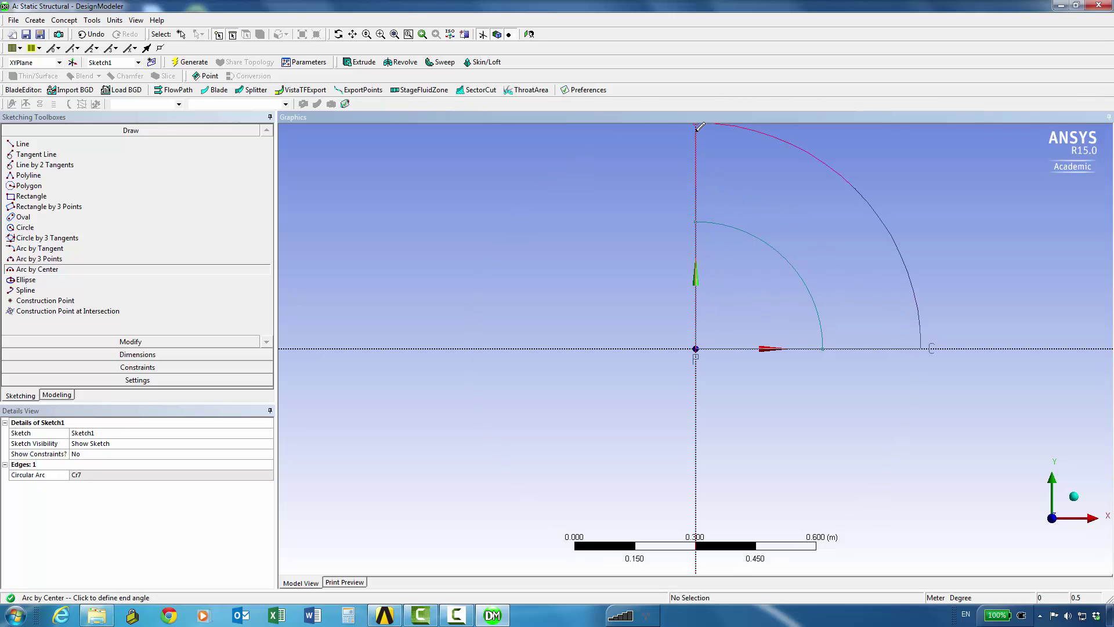
click(698, 127)
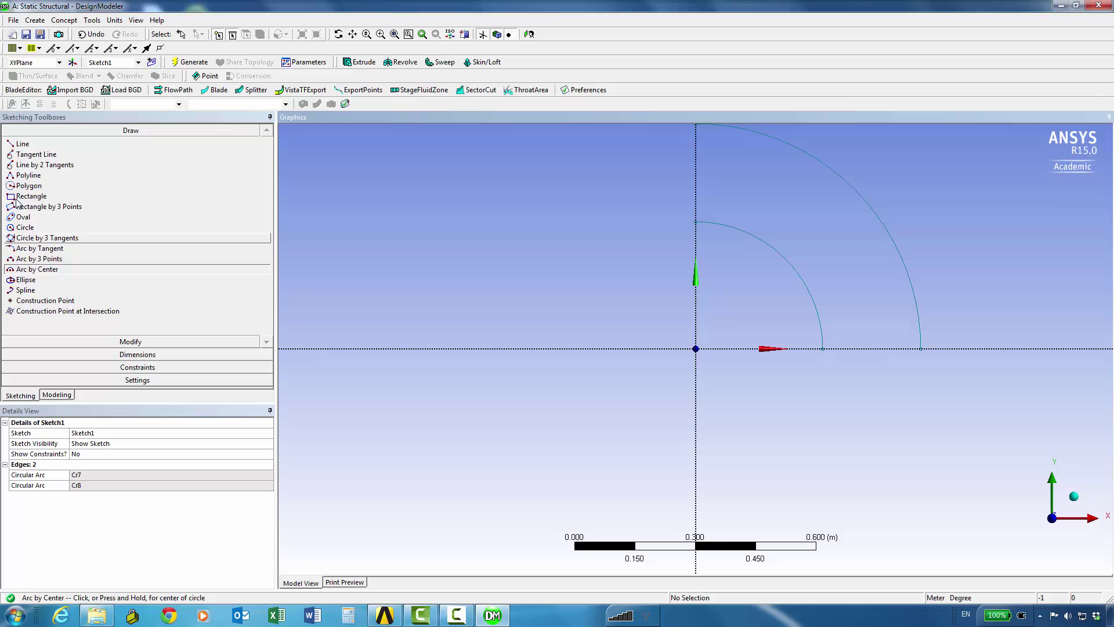
Step: Join the arcs' ends with a line along the X axis and one along the Y axis
click(23, 145)
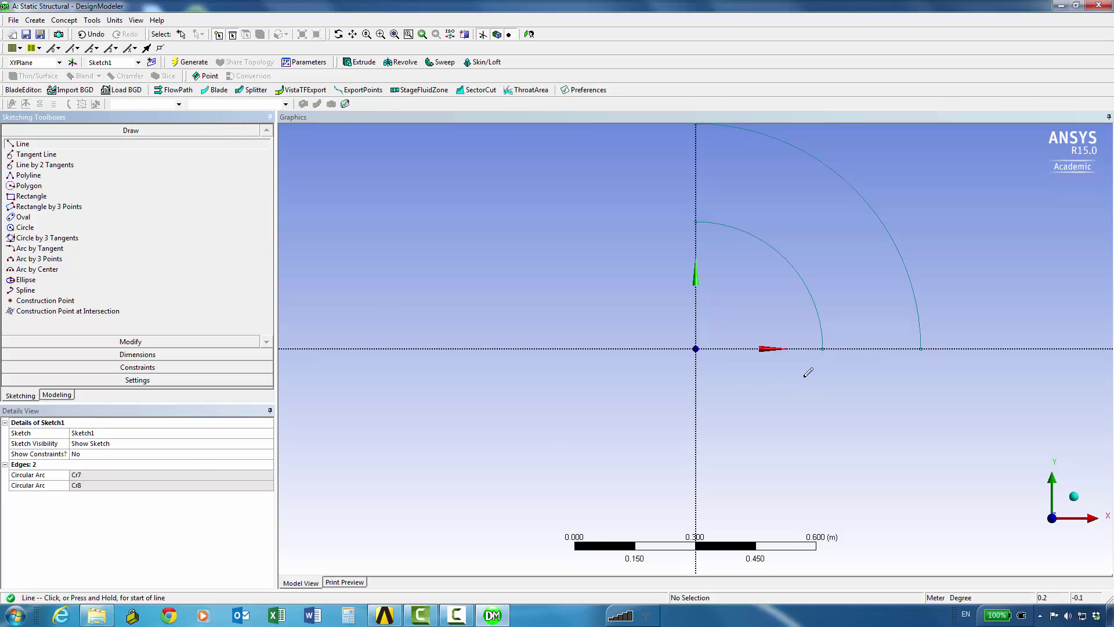
click(822, 347)
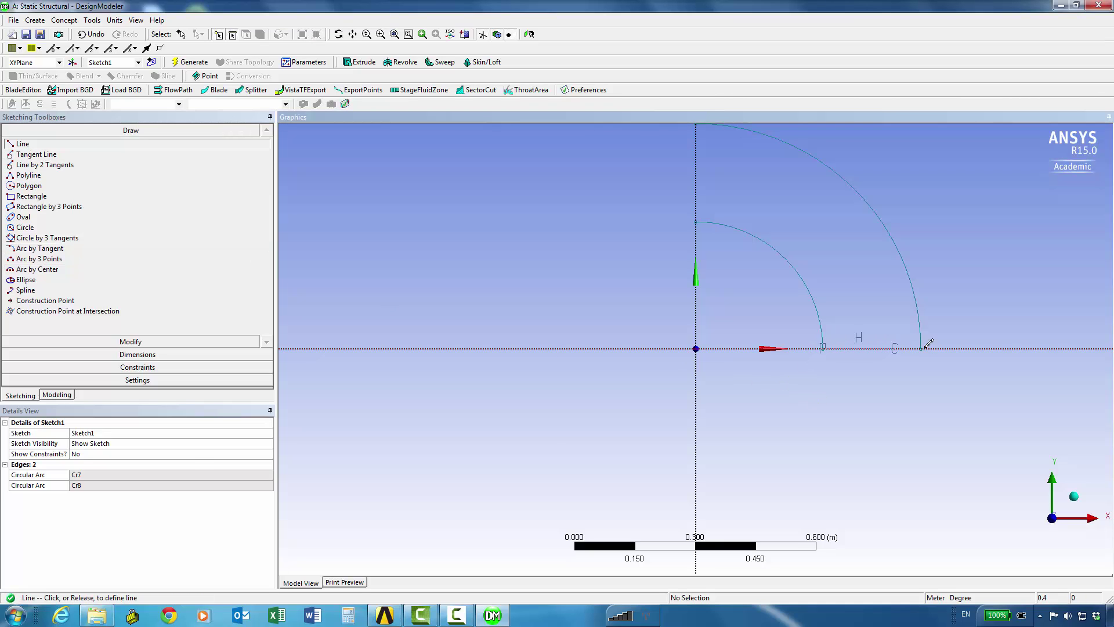
click(921, 348)
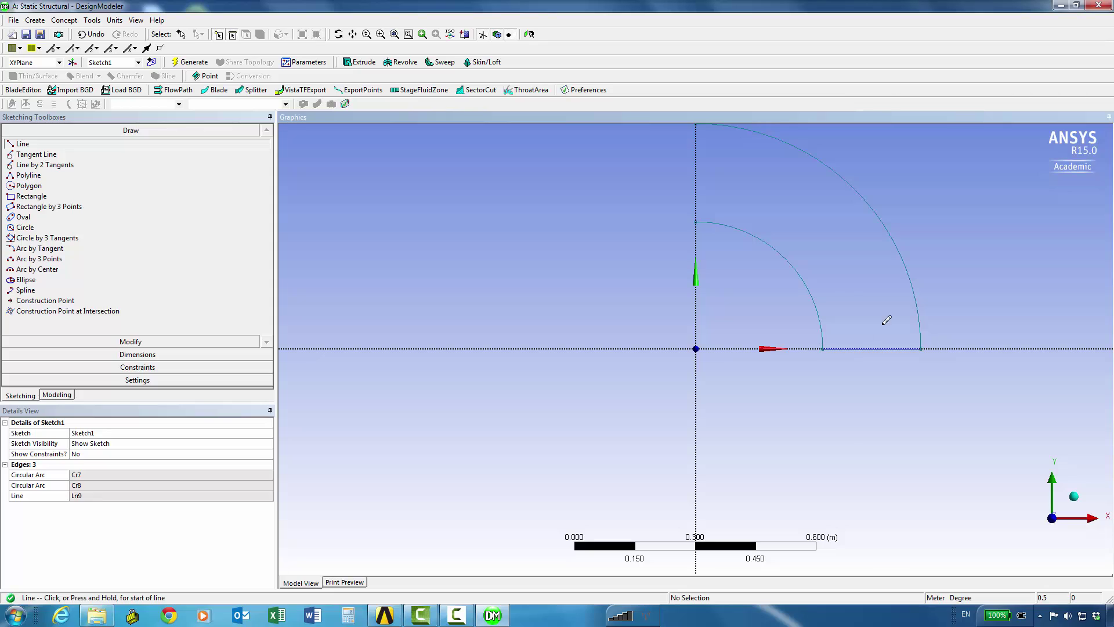
drag(697, 222, 696, 124)
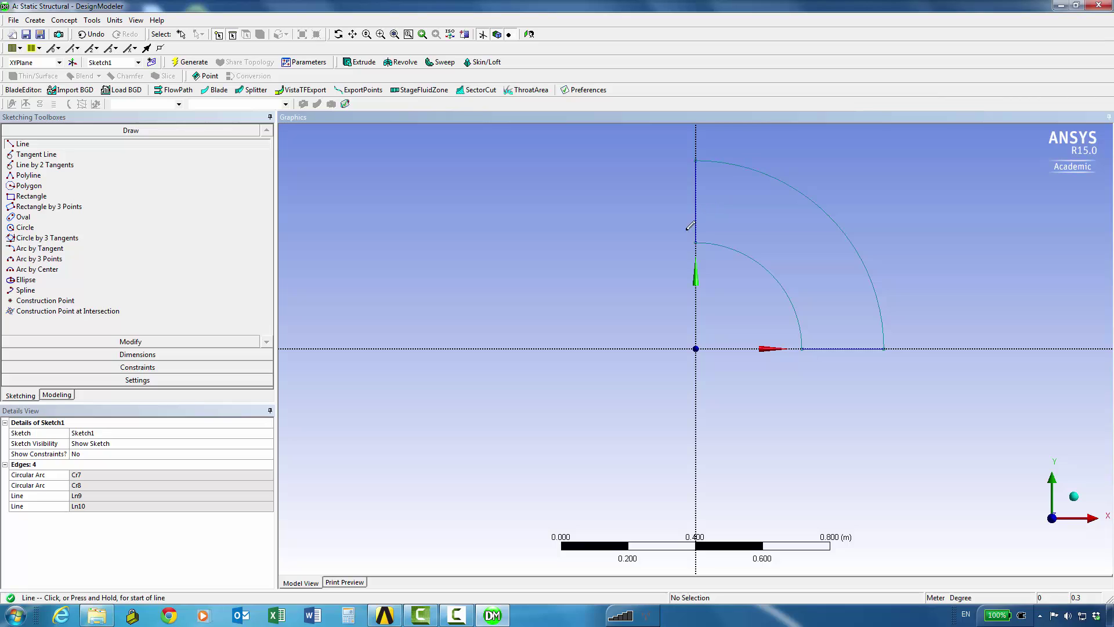
Step: Add radius dimensions R1 to the inner arc and R2 to the outer arc
click(138, 355)
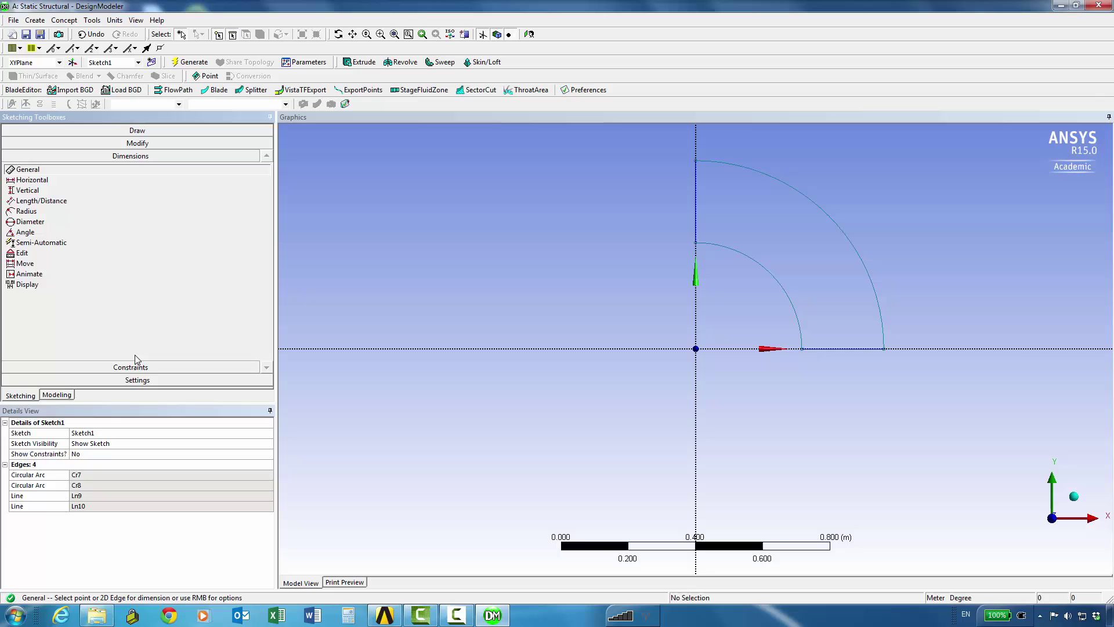
click(26, 211)
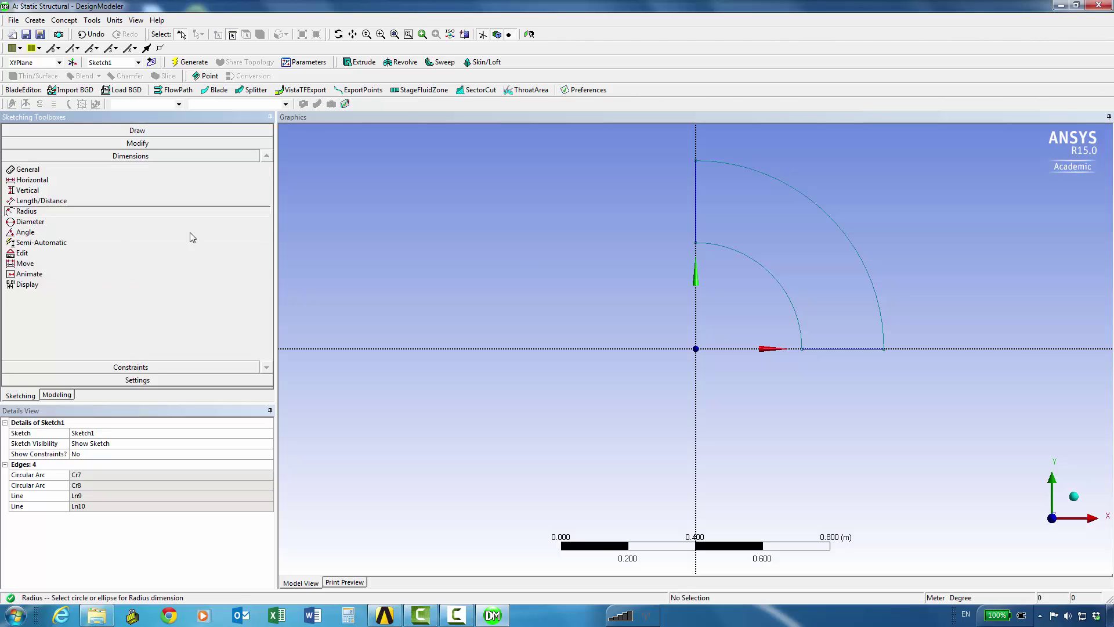
click(796, 307)
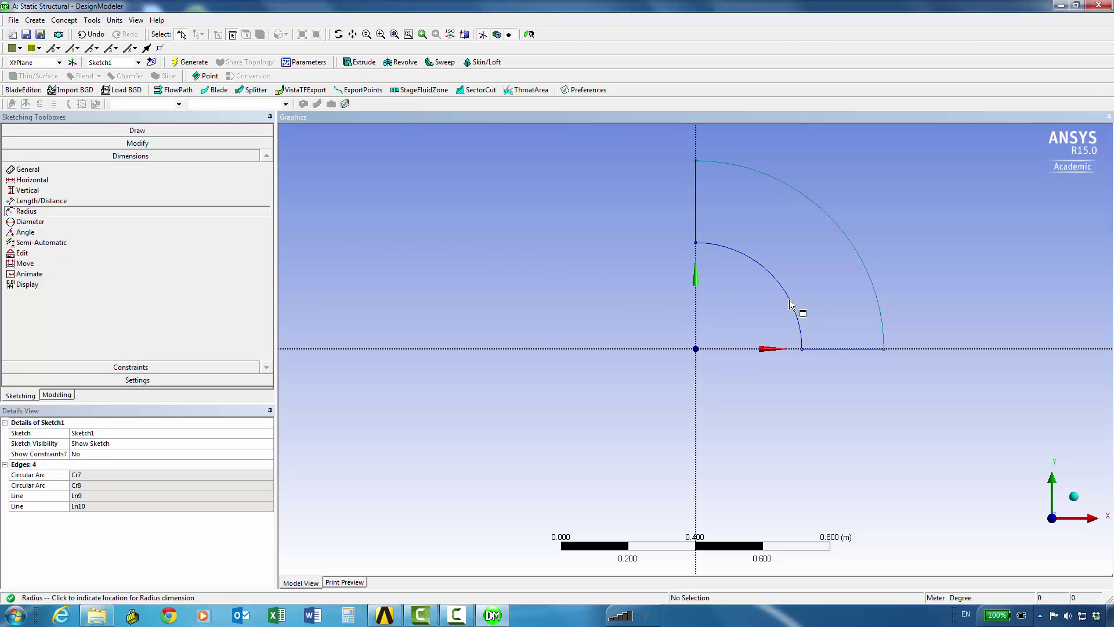
click(746, 324)
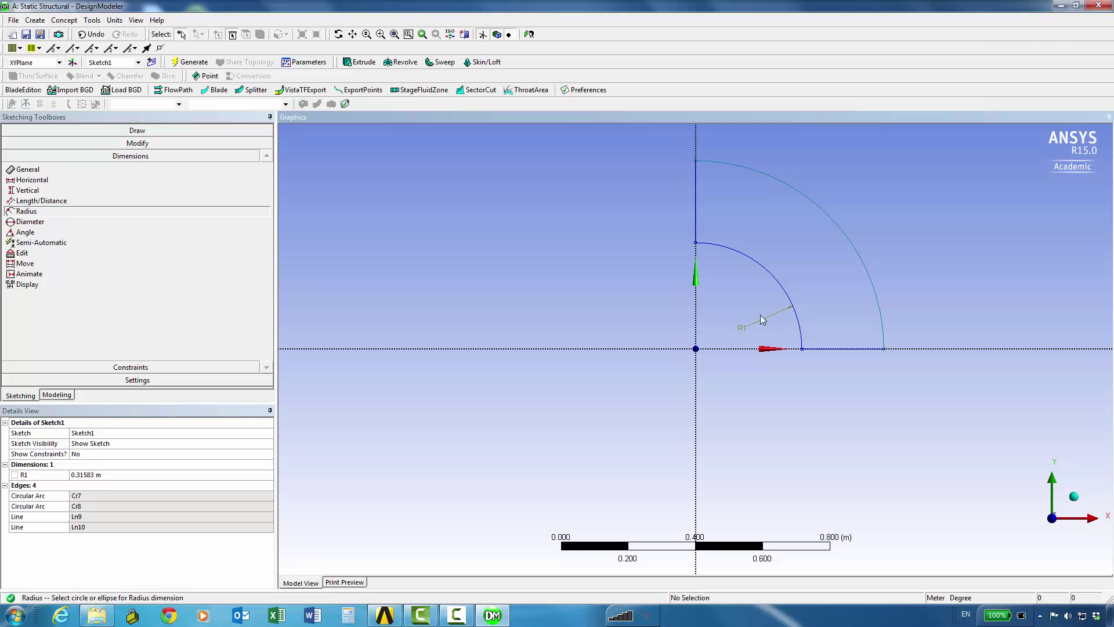
click(838, 224)
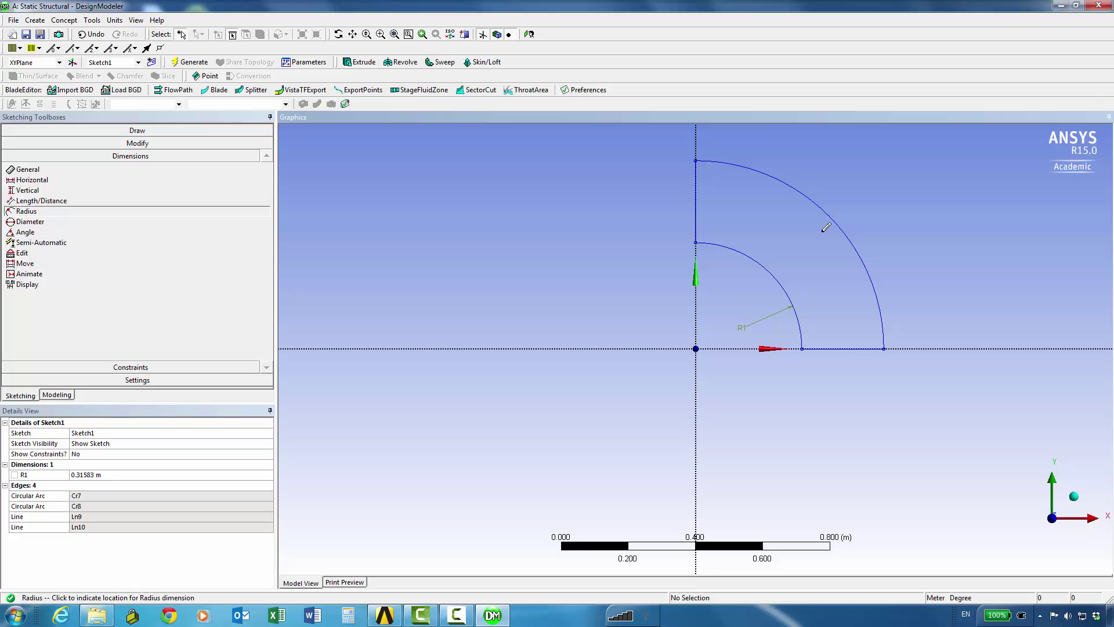
click(735, 288)
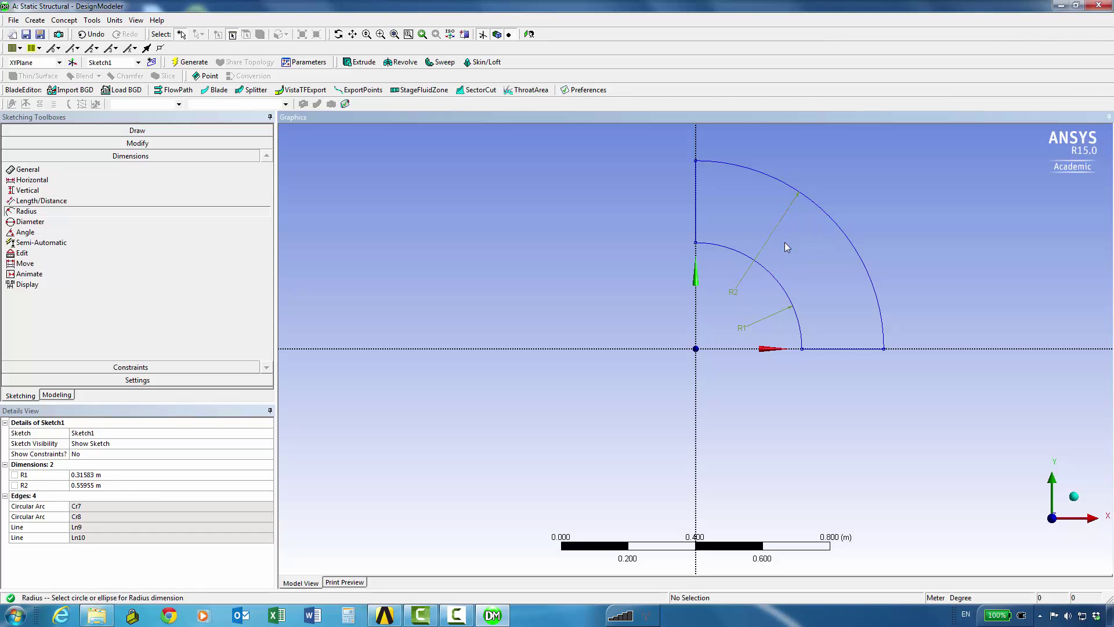
Step: Set R1 to 0.1 m and R2 to 0.2 m in Details View
click(87, 474)
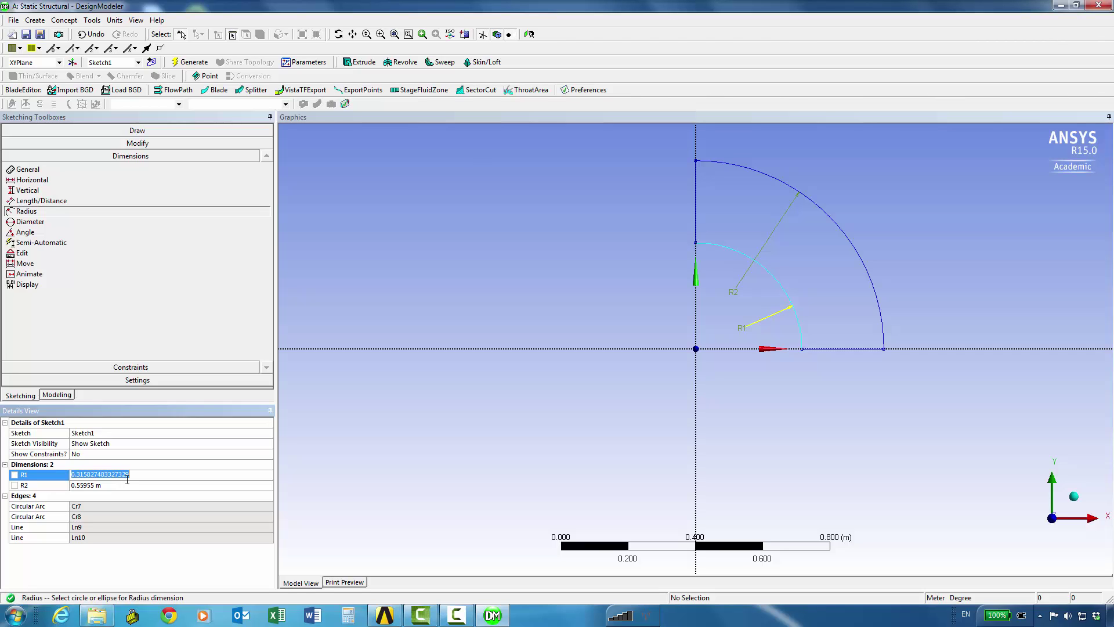
text(0.1)
click(127, 479)
text(0.1)
key(Return)
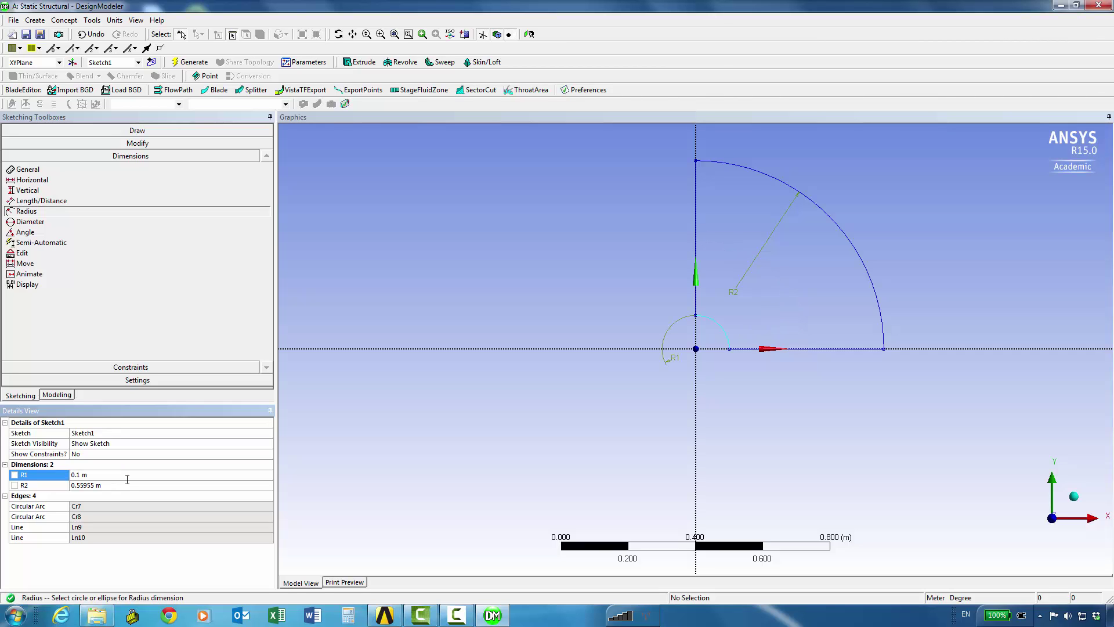
click(97, 485)
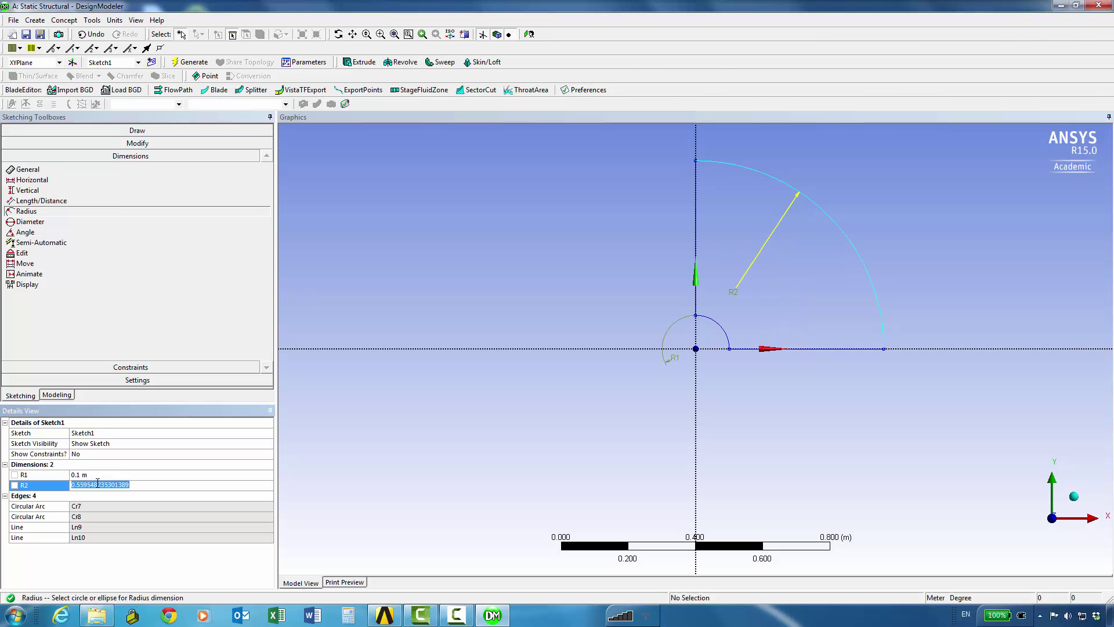
text(0.2)
key(Return)
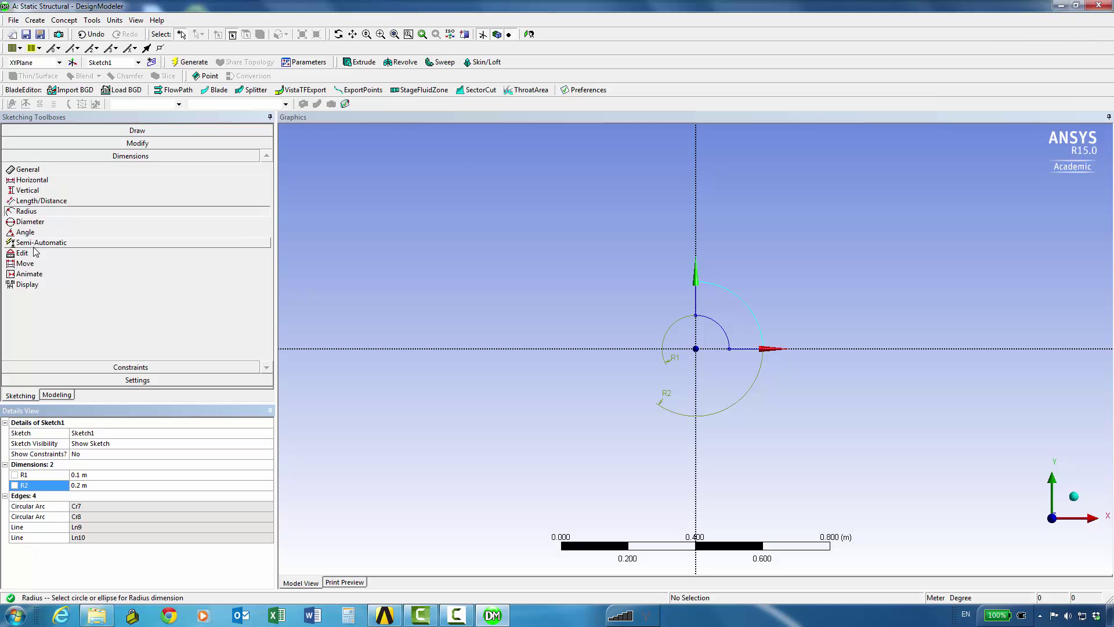
Step: Move the R2 and R1 dimension labels inside the quarter-ring sketch
click(25, 263)
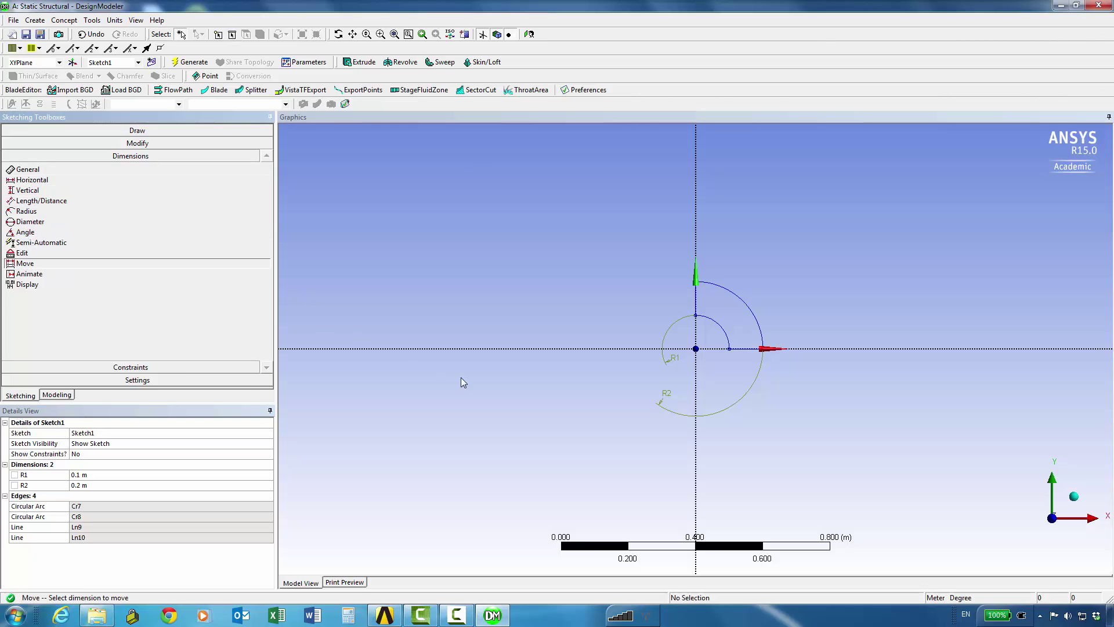
click(664, 404)
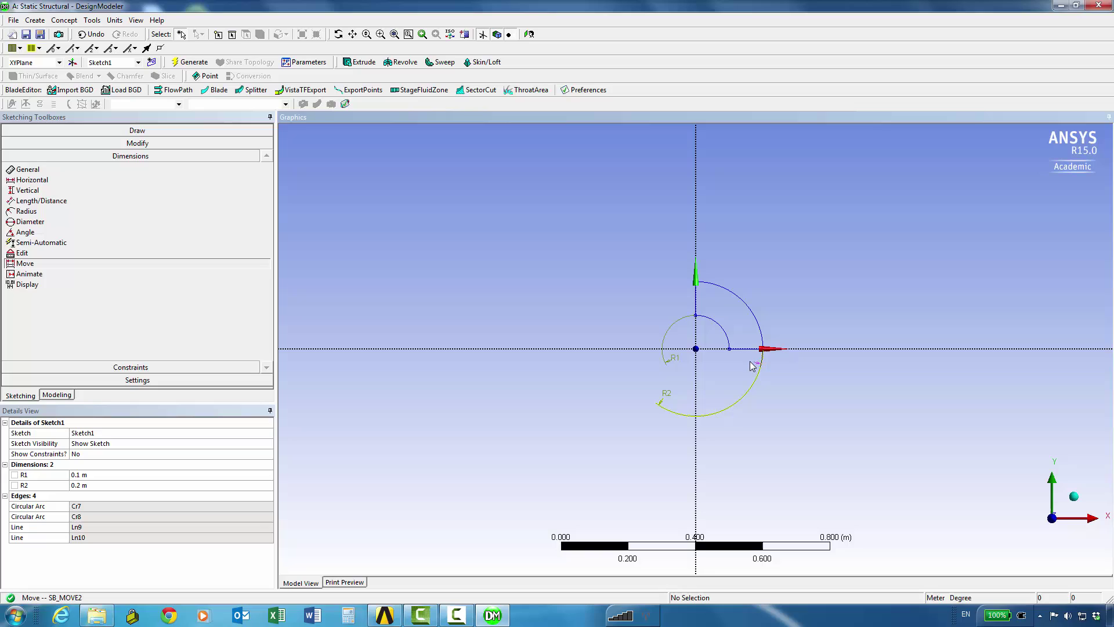
click(742, 311)
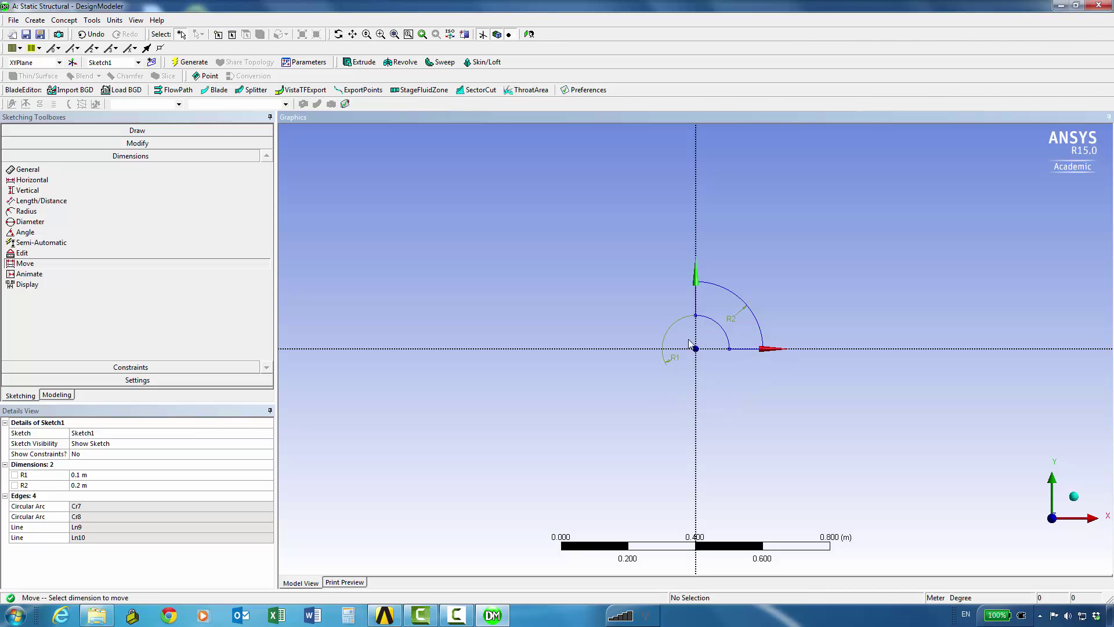
click(674, 359)
click(714, 347)
Step: Zoom in on the sketch and return to the Modeling tree
scroll(714, 348, up, 8)
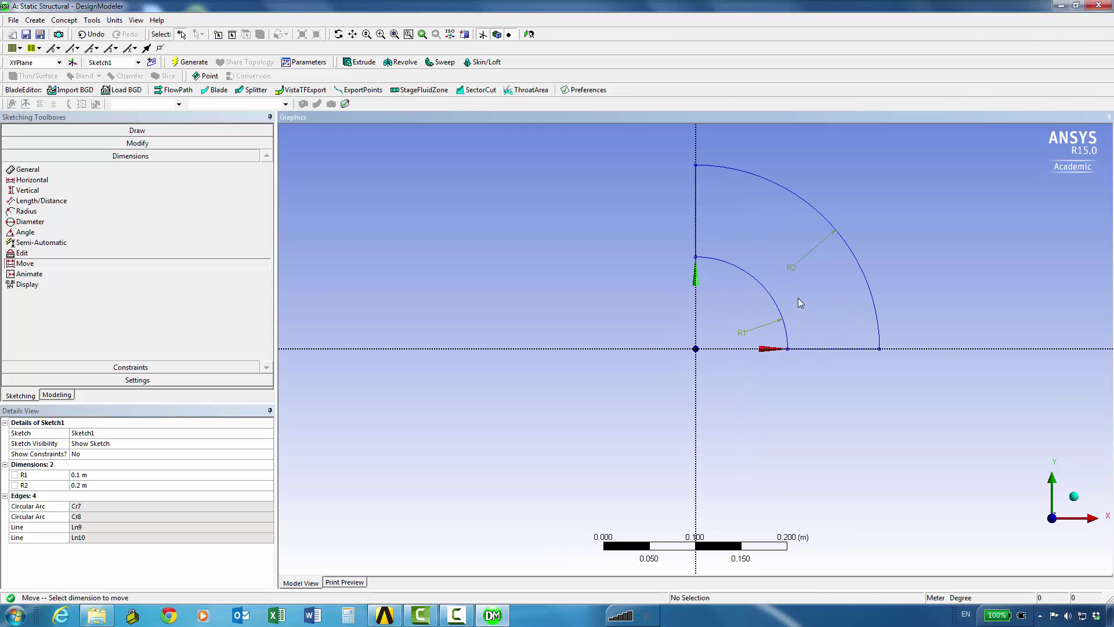
scroll(793, 279, up, 3)
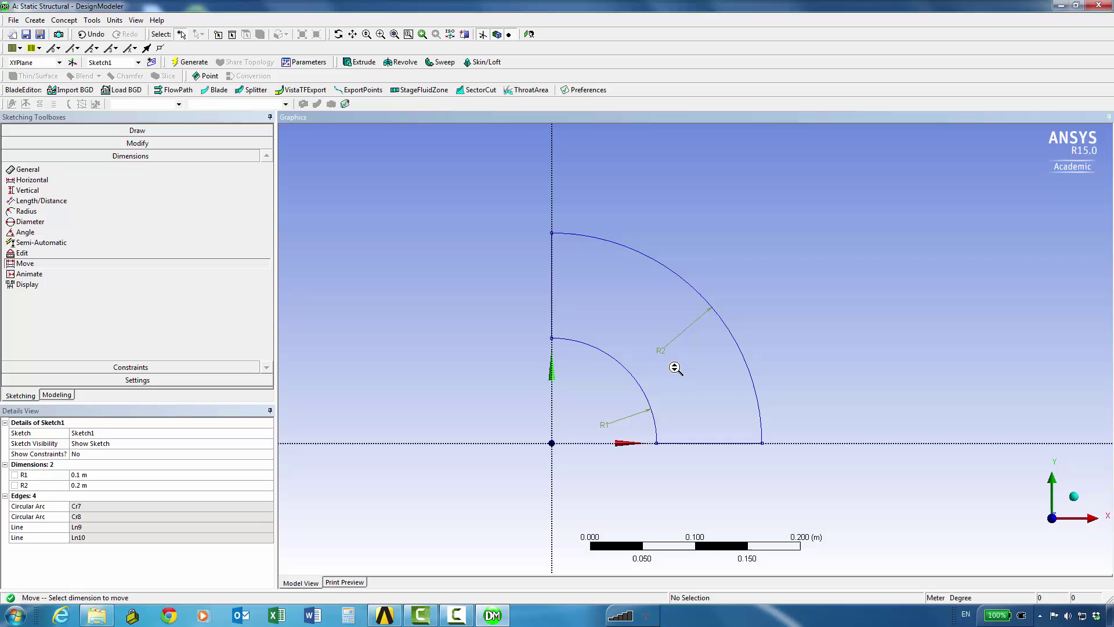
scroll(675, 367, up, 1)
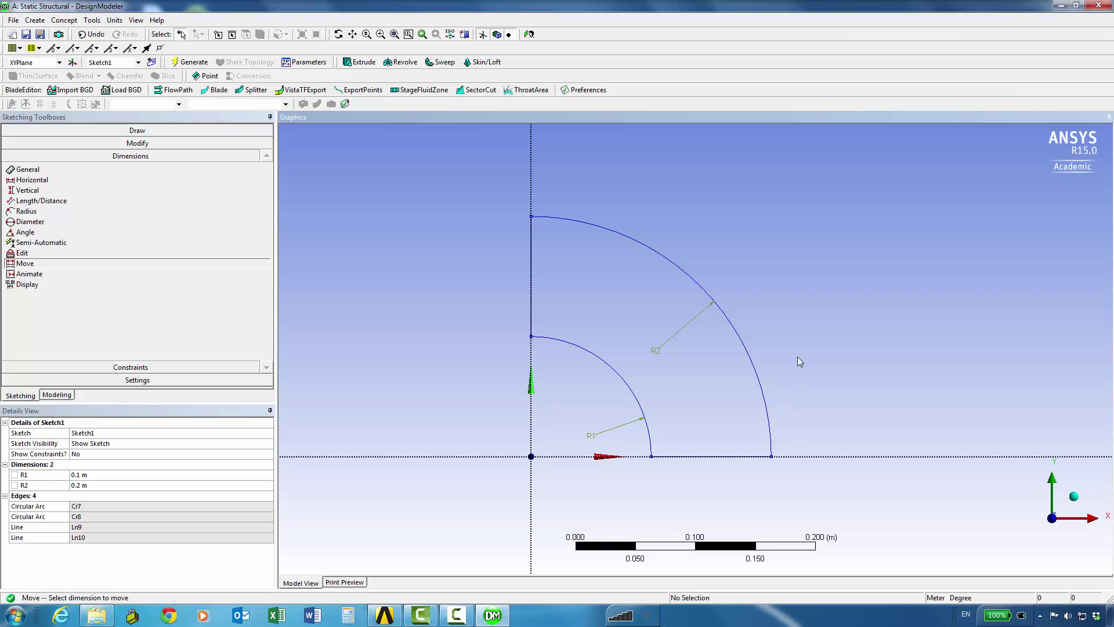
click(56, 395)
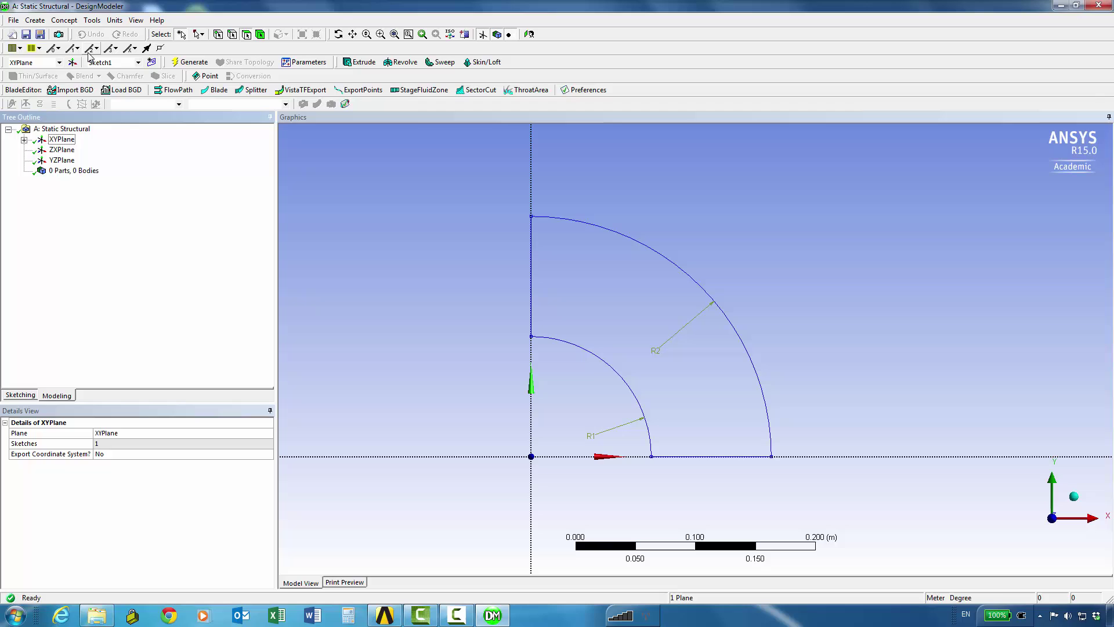
Step: Generate a Surface From Sketches body using Sketch1 as the base object
click(56, 23)
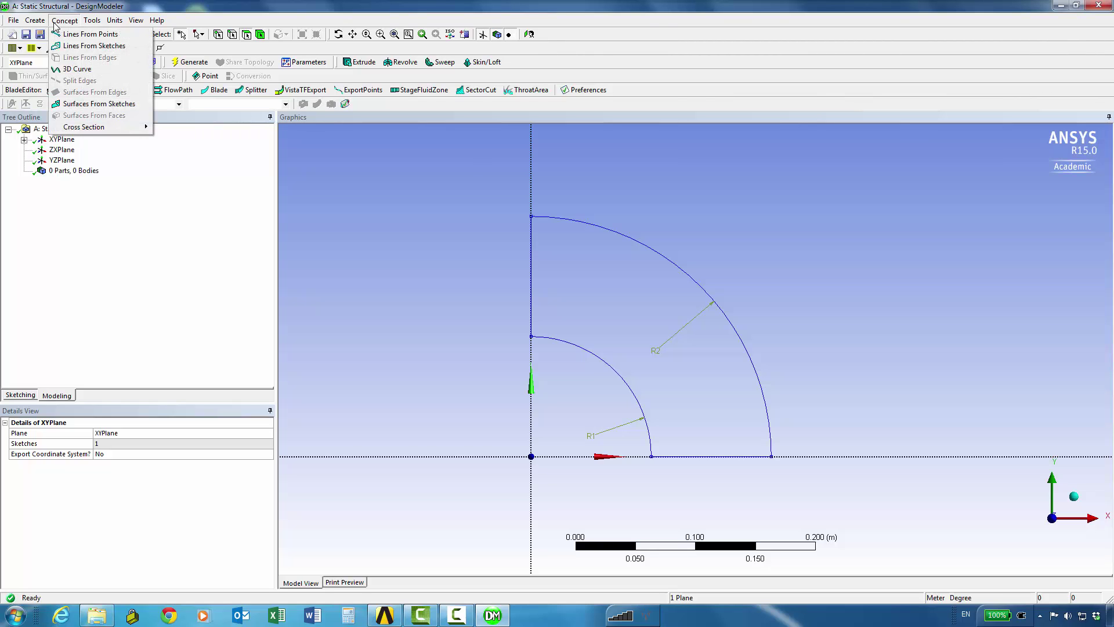
click(96, 105)
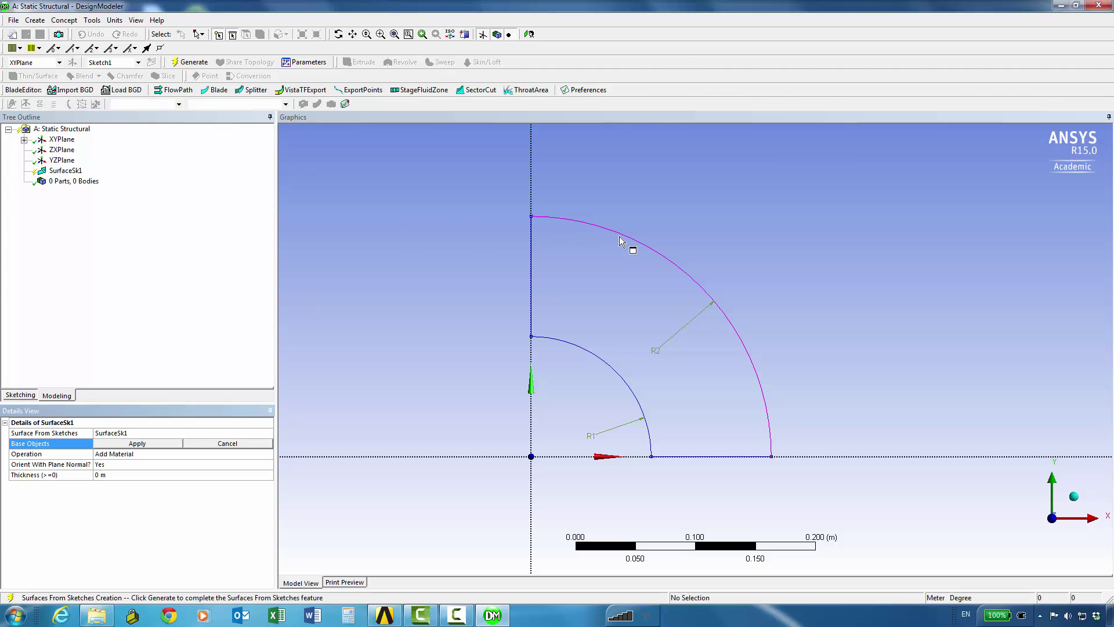
click(24, 140)
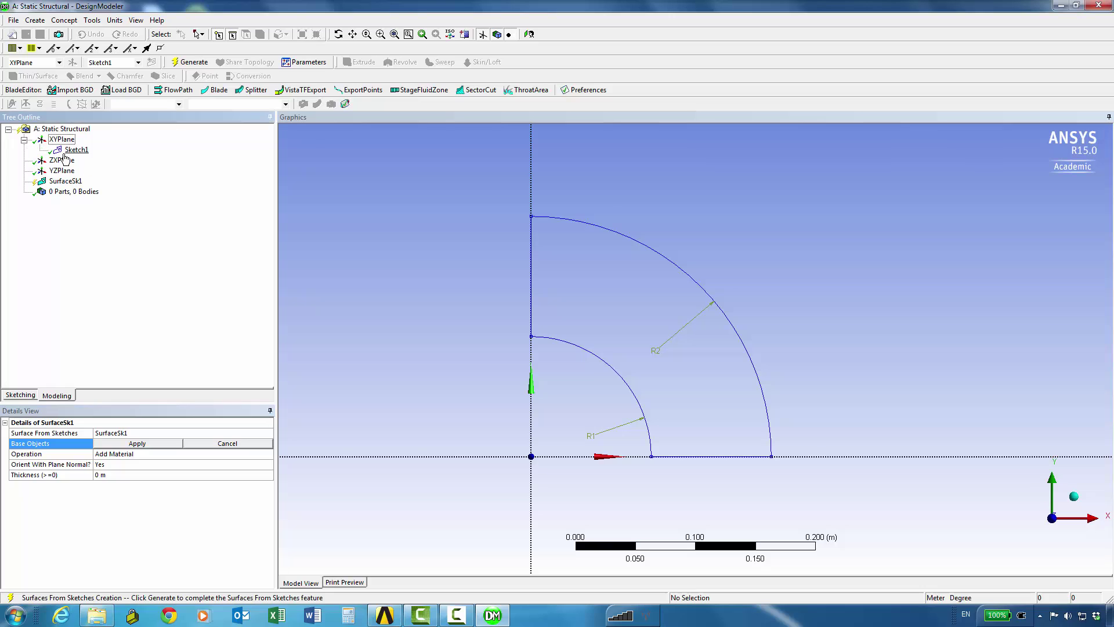
click(76, 150)
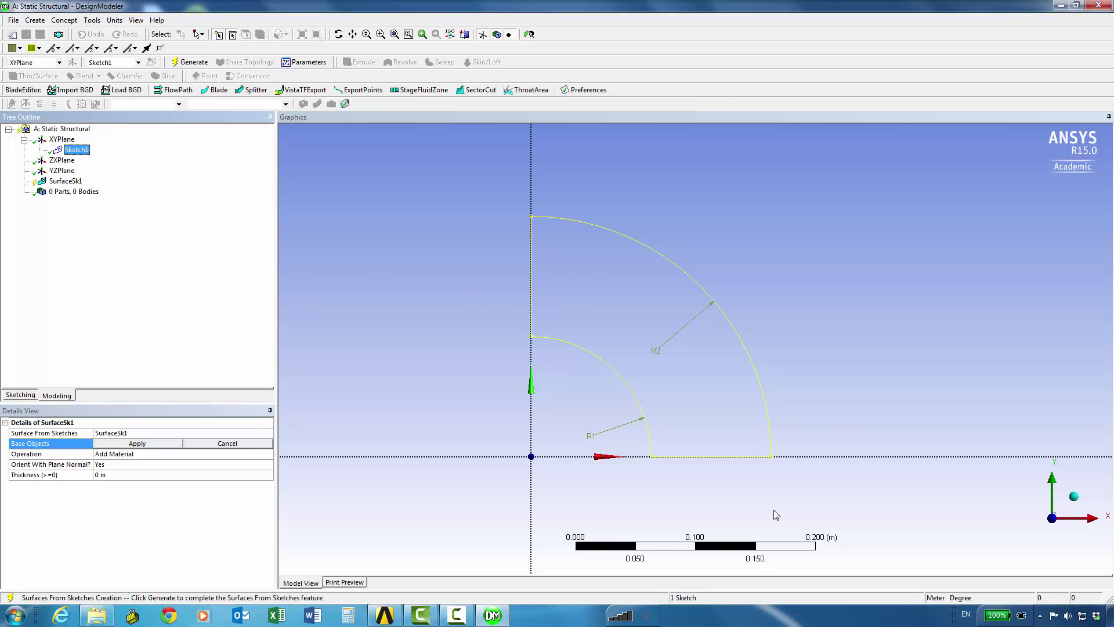
click(153, 444)
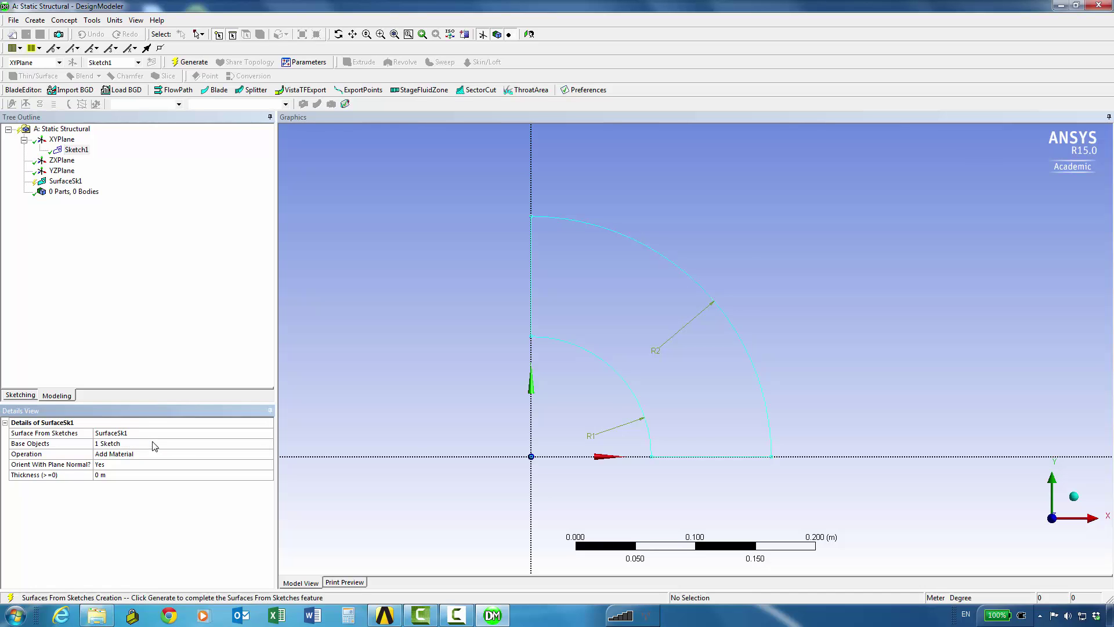
click(187, 62)
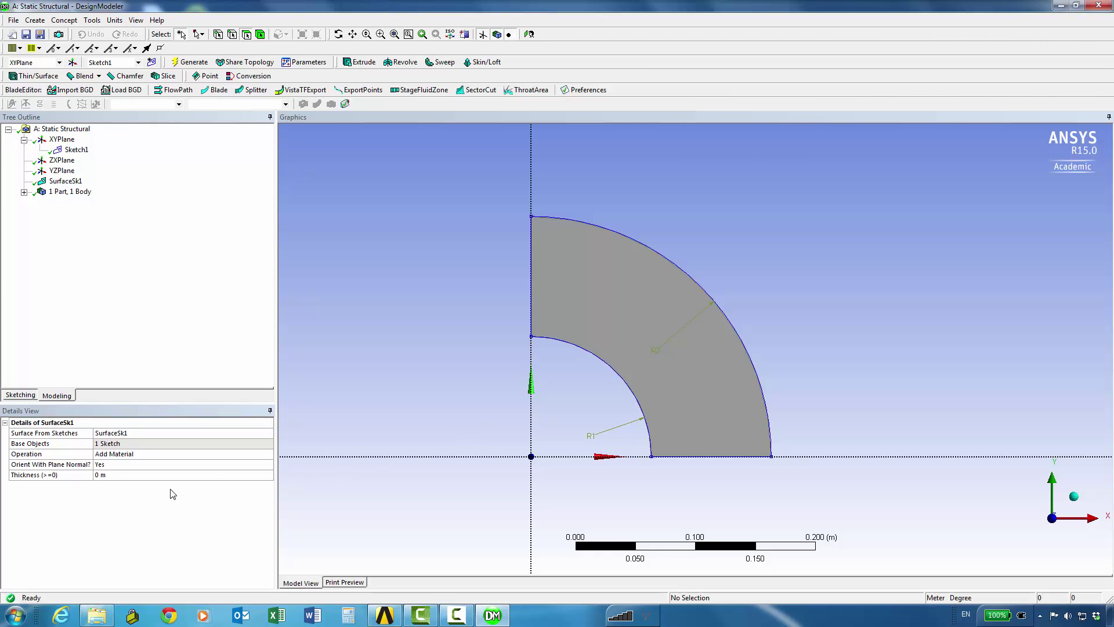
Step: Set SurfaceSk1's thickness to 0.1 m
click(100, 476)
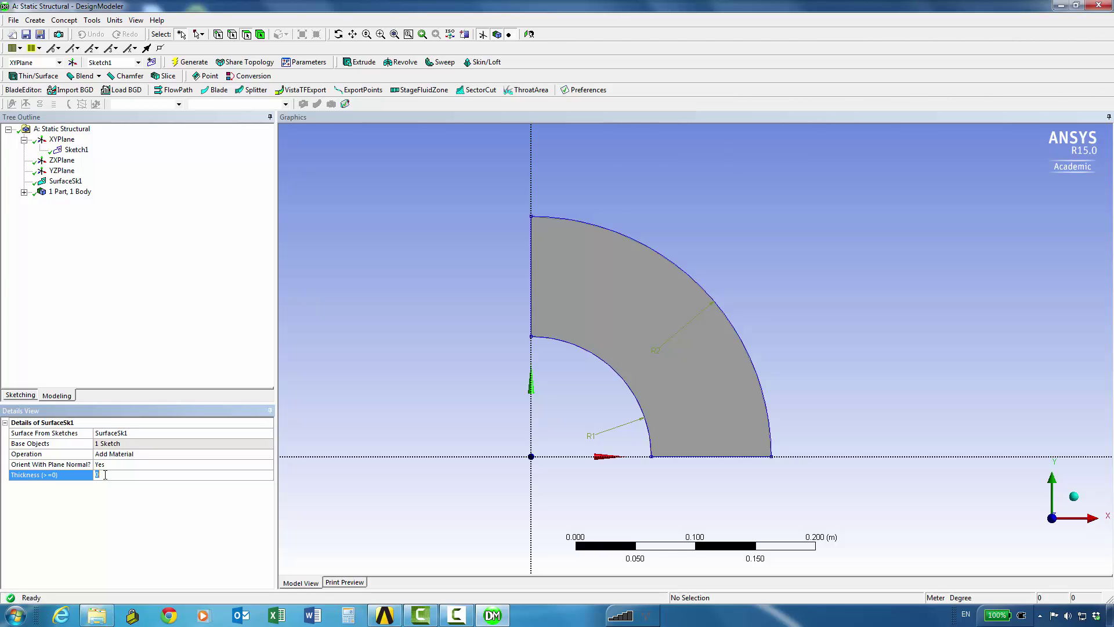
text(.1)
key(Return)
Step: Open the Static Structural Model cell for editing in Mechanical from the Workbench schematic
click(386, 618)
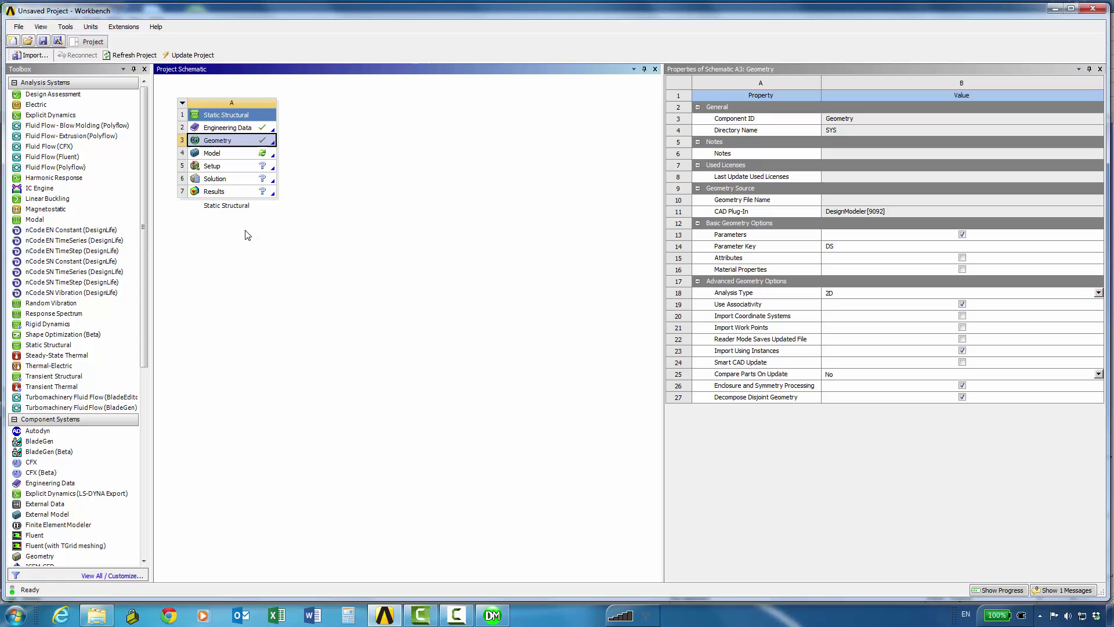
click(216, 156)
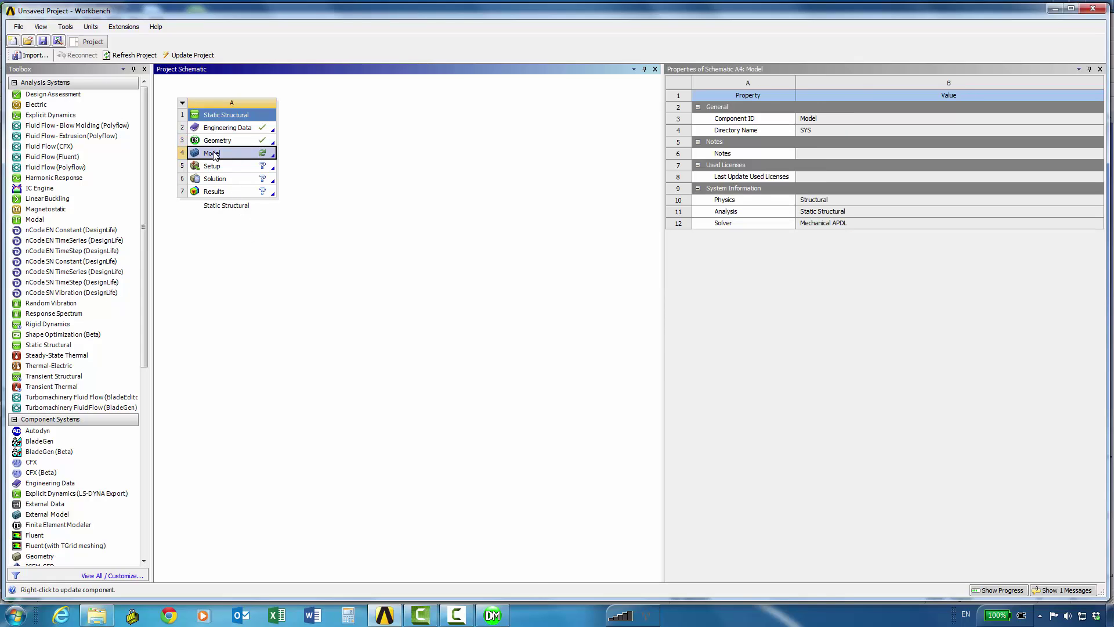
right_click(213, 154)
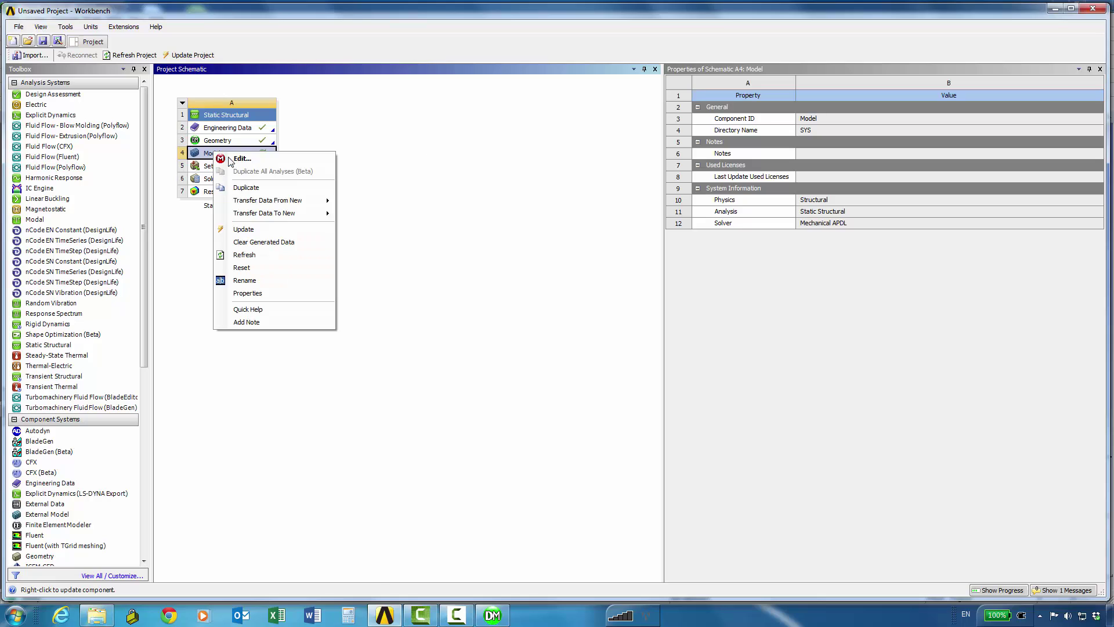
click(234, 163)
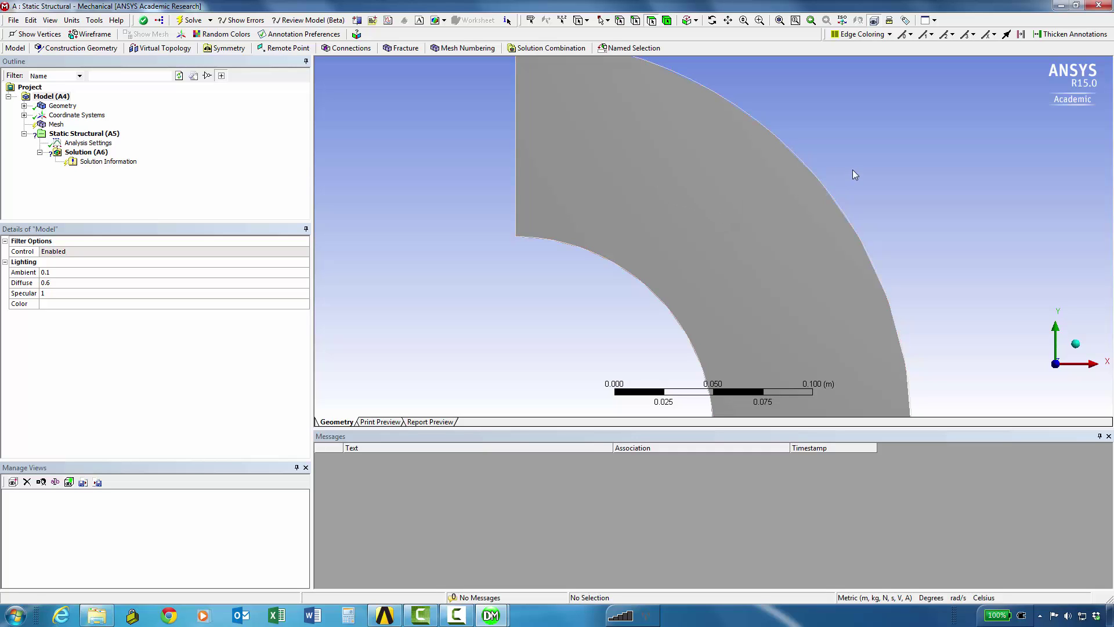
Step: Check the Surface Body under Geometry, then update the Mesh to quadrilateral elements
scroll(712, 241, up, 1)
scroll(711, 242, down, 2)
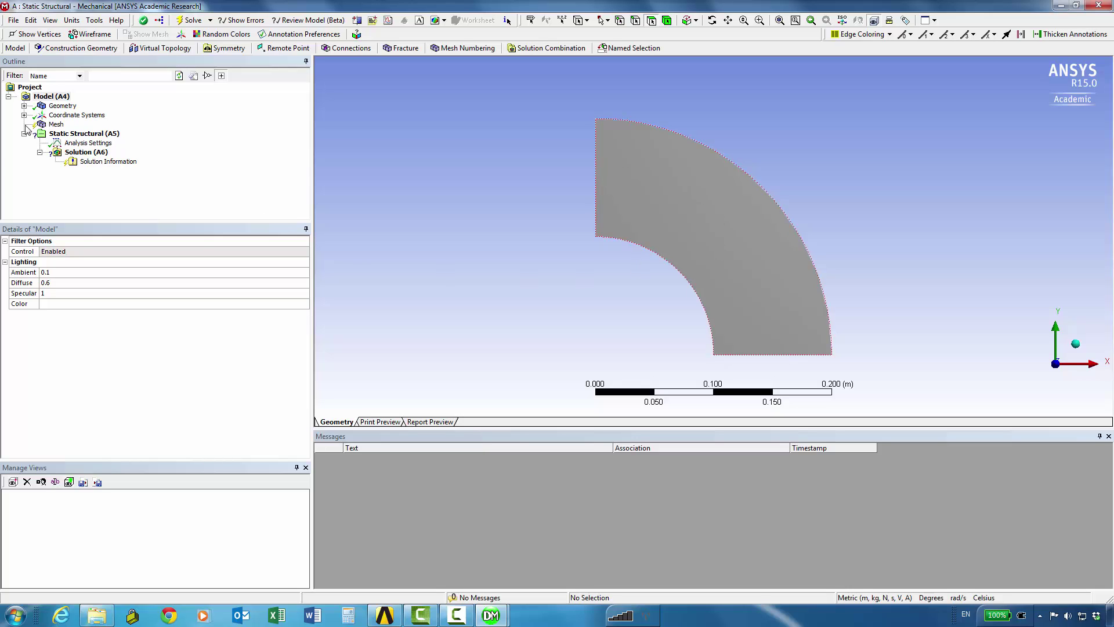
click(25, 106)
click(74, 116)
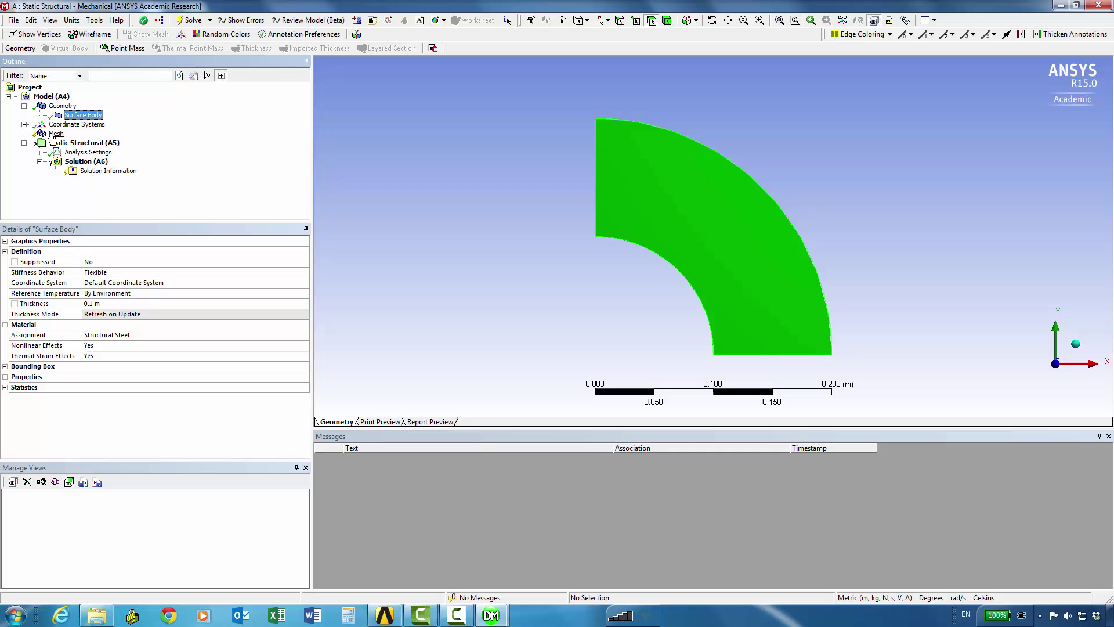
click(56, 134)
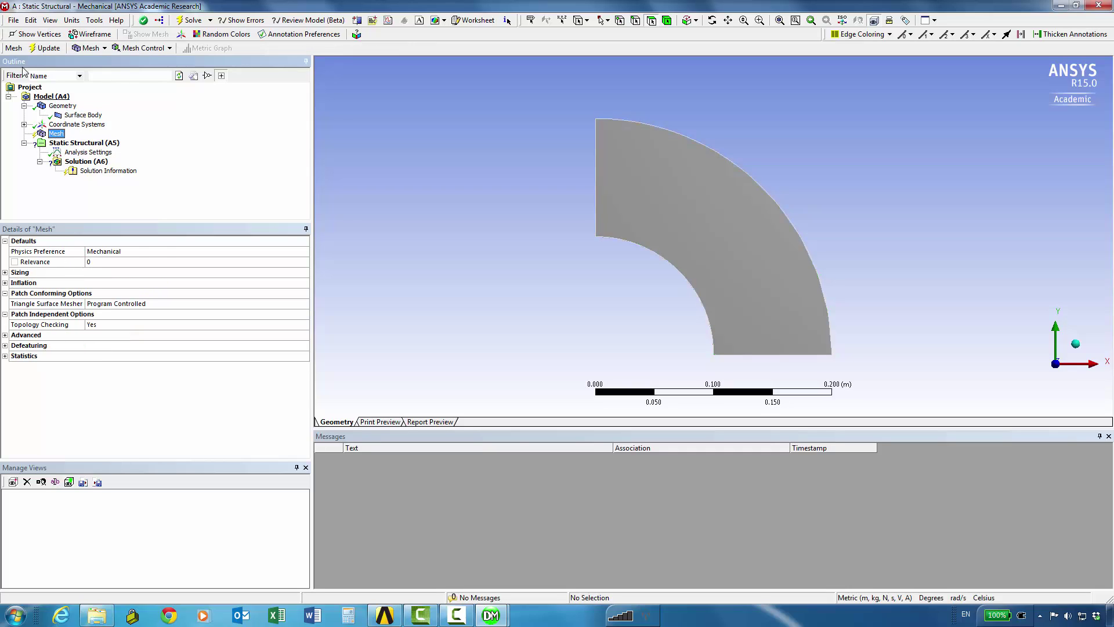
click(41, 49)
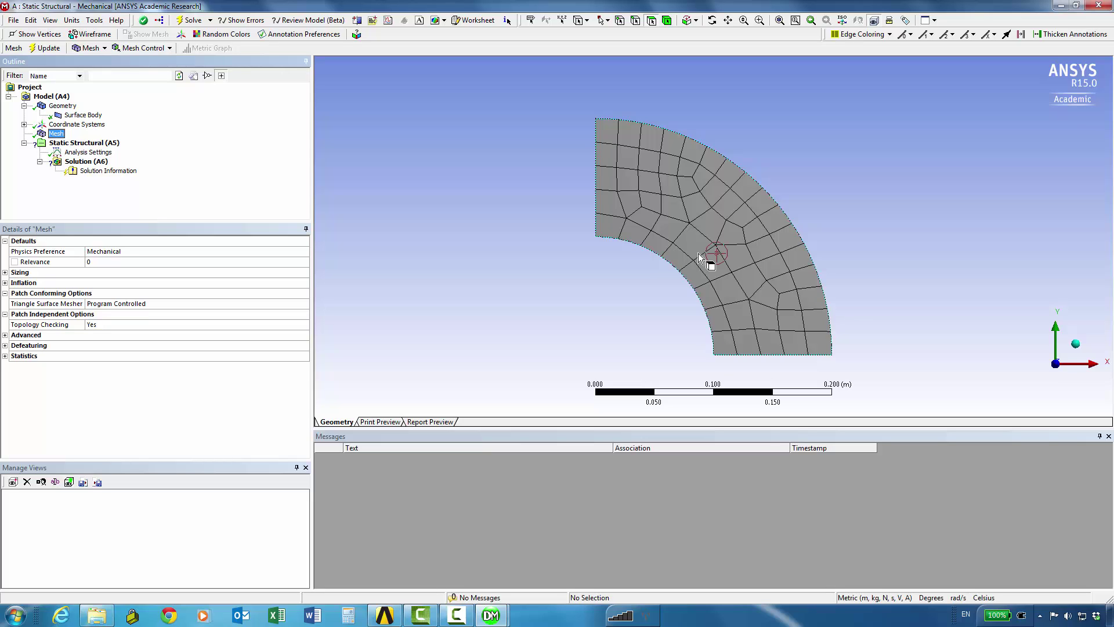
Step: Add a Frictionless Support on the quarter ring's bottom and left straight edges
click(79, 144)
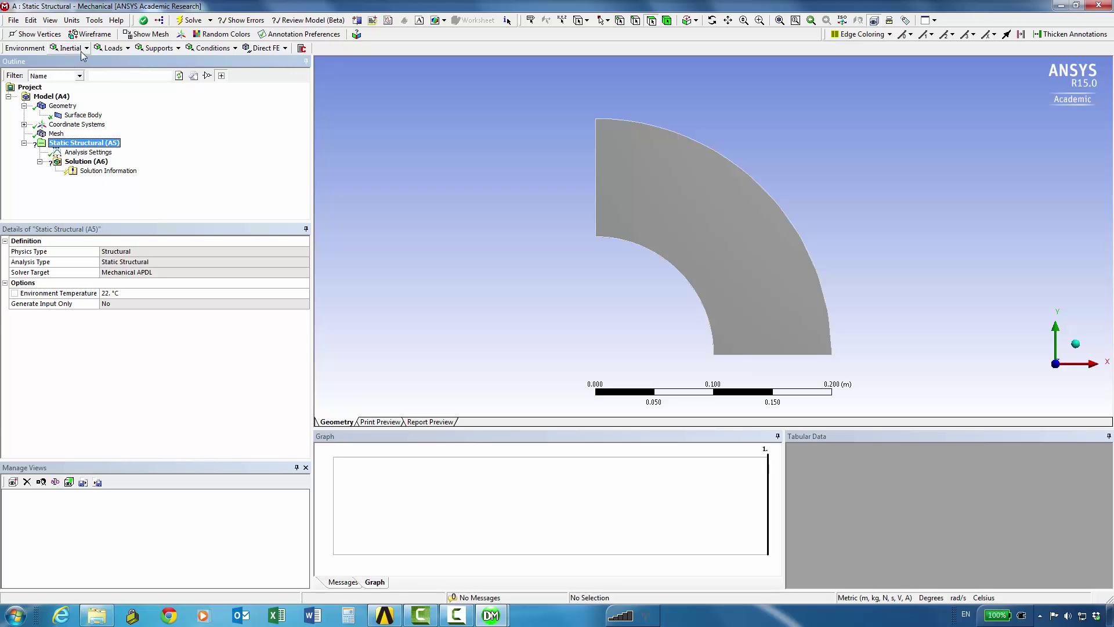
click(163, 52)
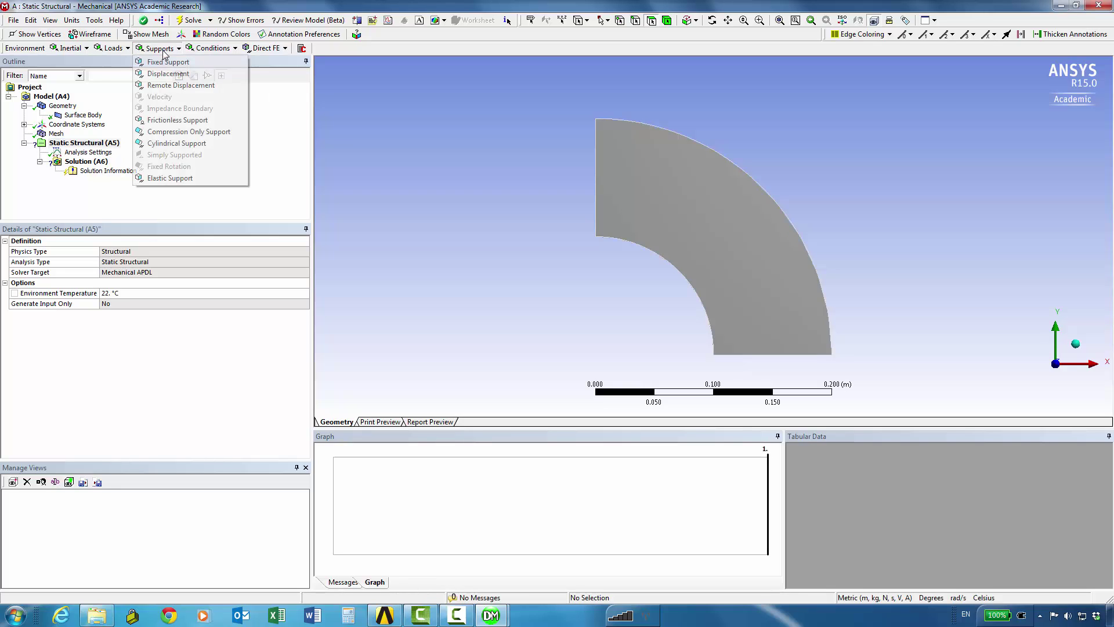
click(169, 120)
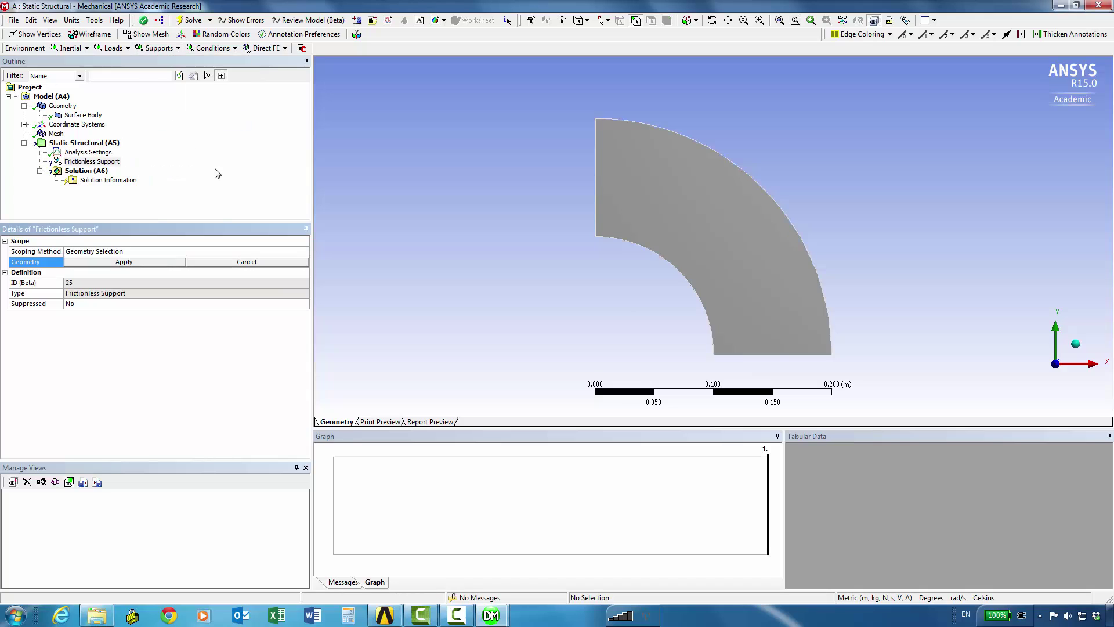
click(775, 356)
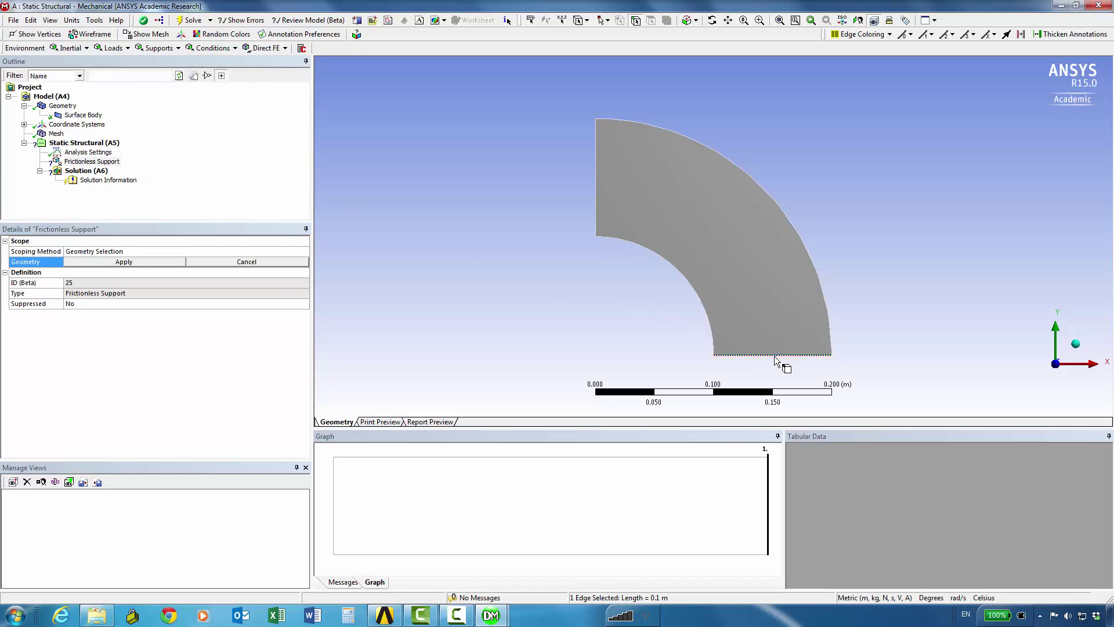
ctrl+click(597, 177)
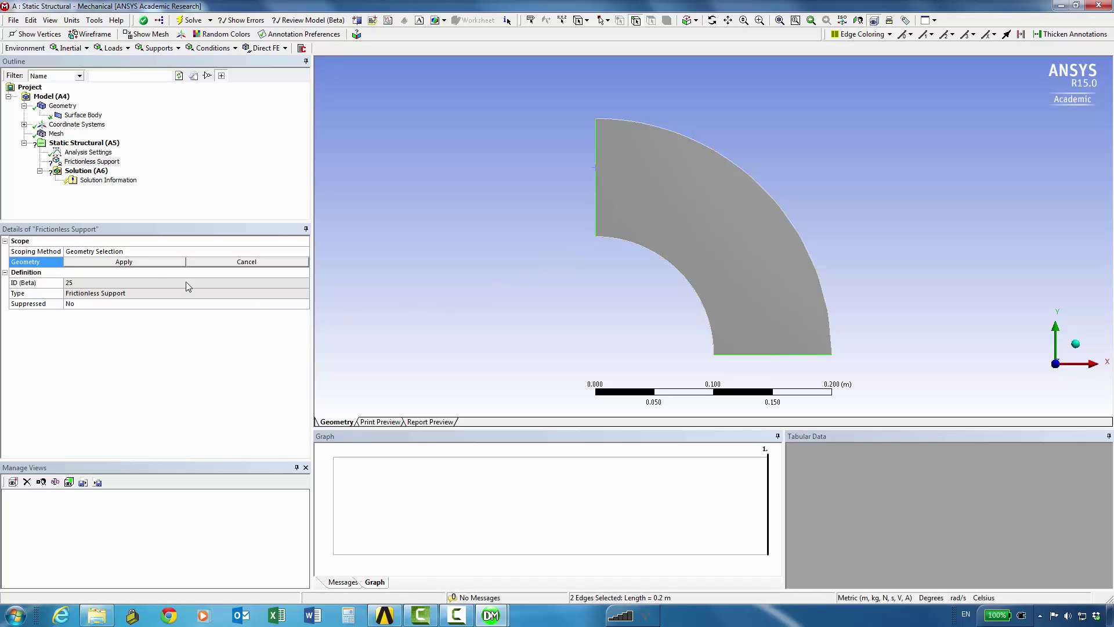
click(150, 263)
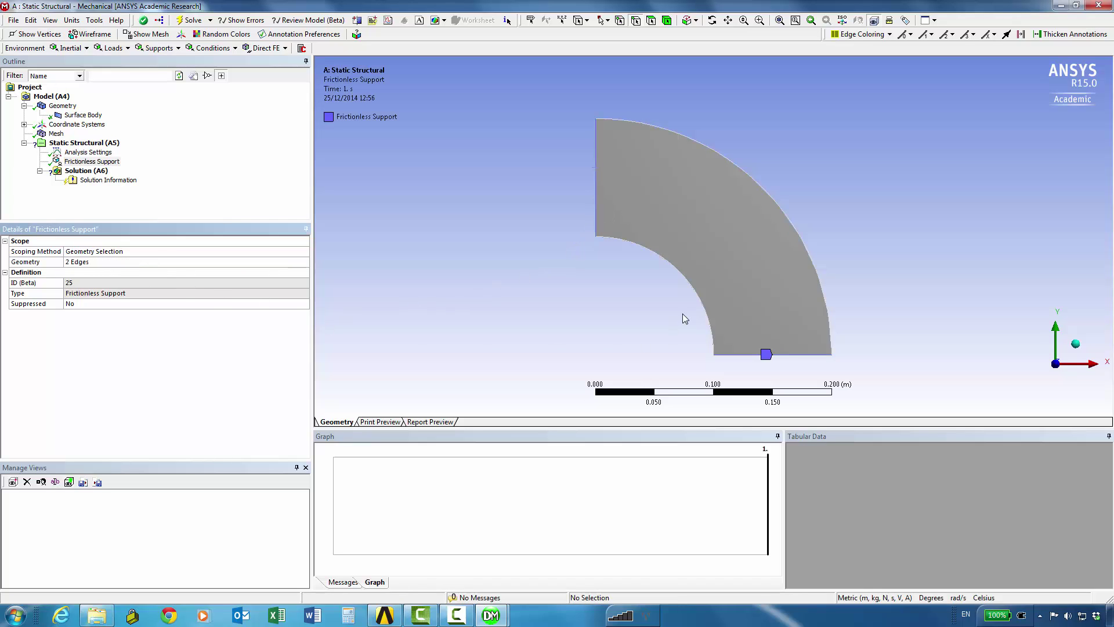
Step: Apply a pressure of magnitude 1 Pa to the inner arc edge of the ring
click(109, 51)
click(116, 61)
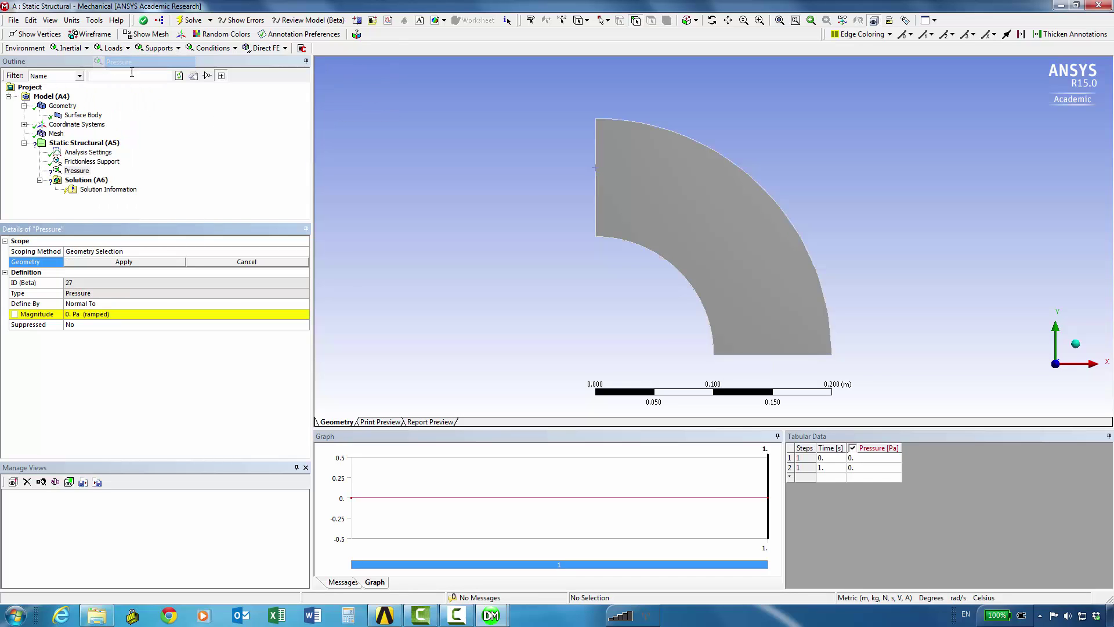
click(677, 272)
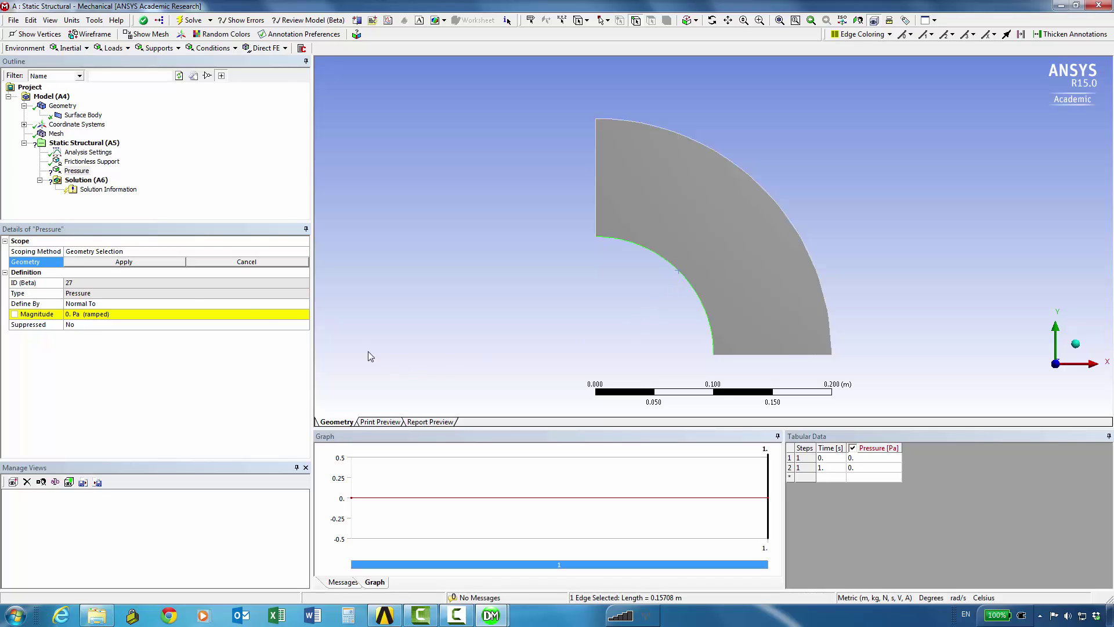
click(120, 262)
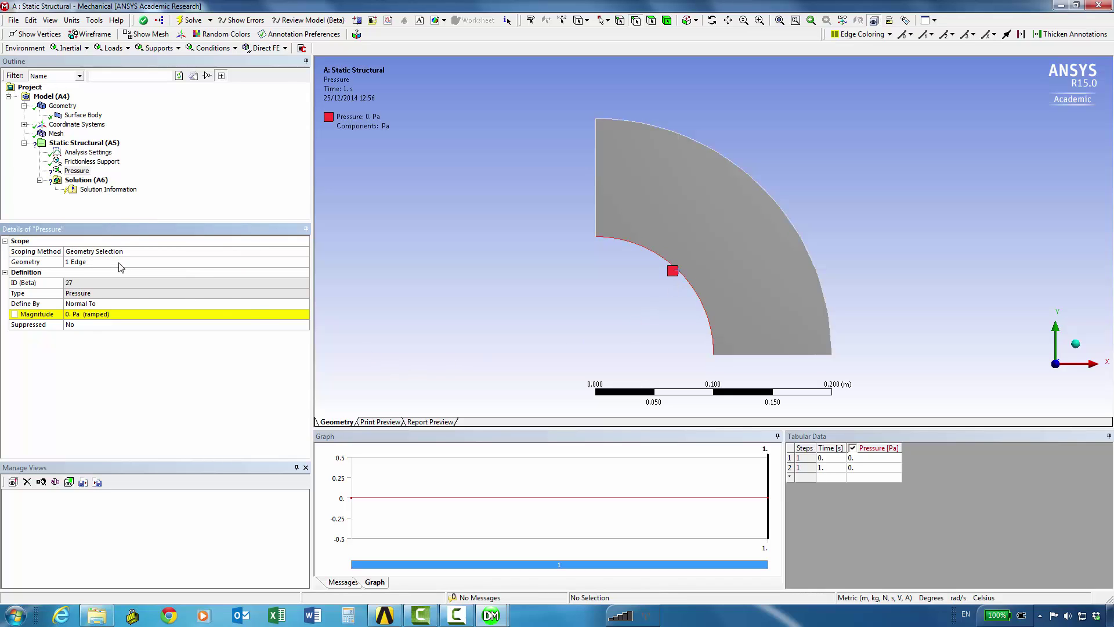
click(87, 315)
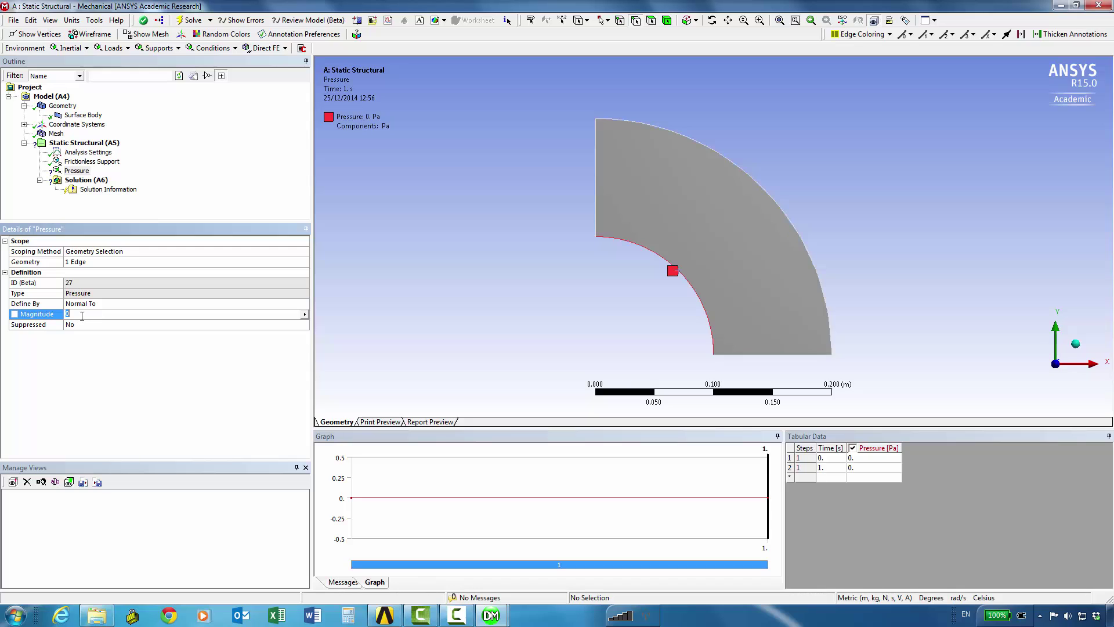
text(1)
key(Return)
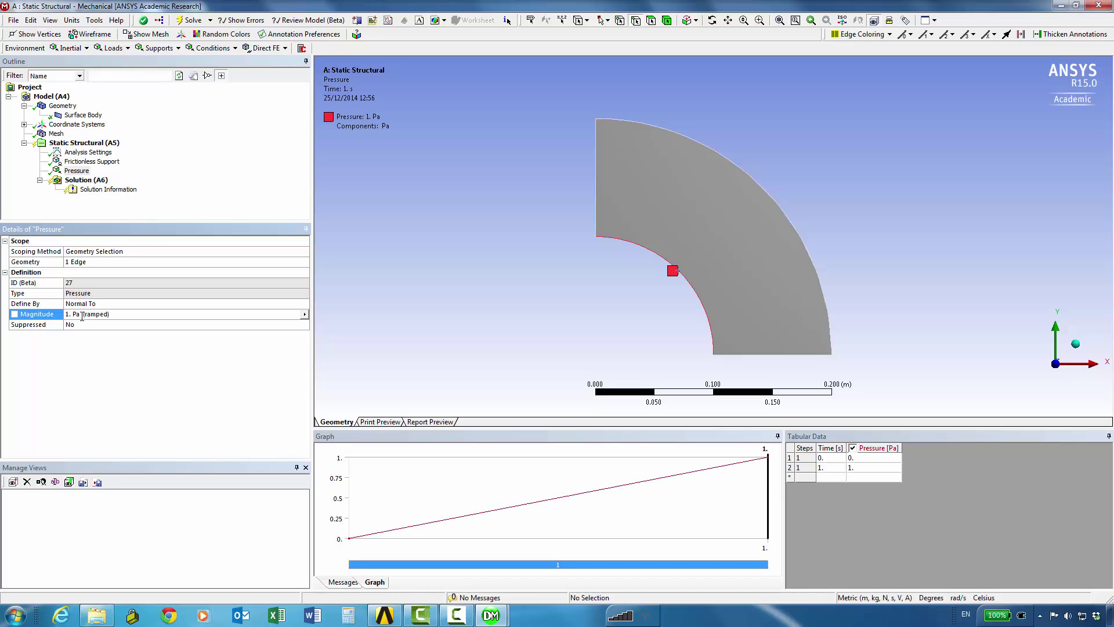
click(89, 145)
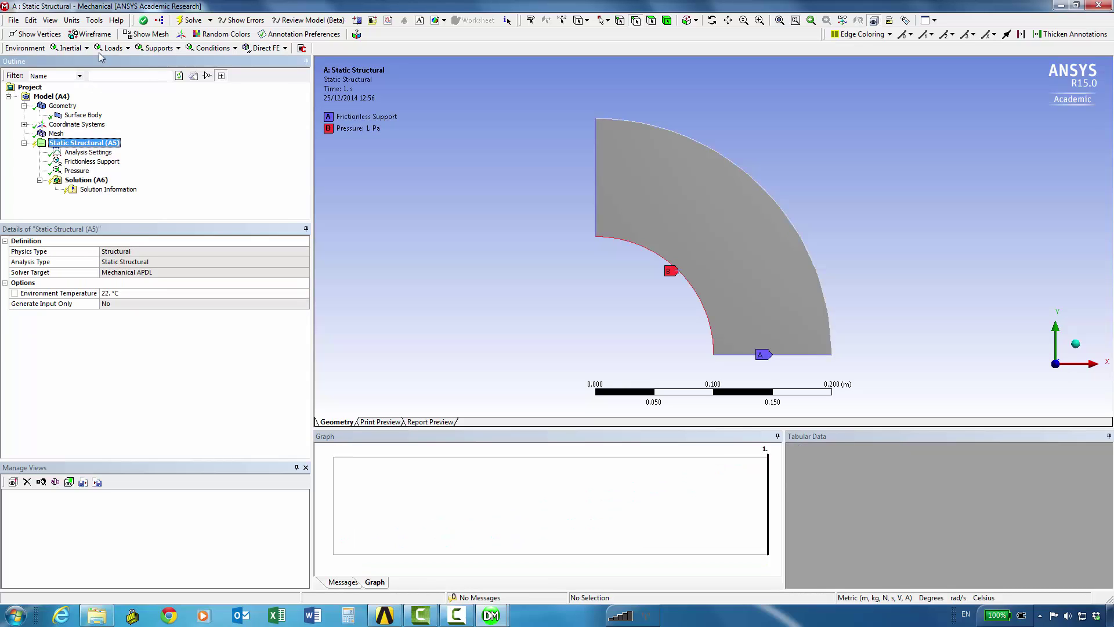
Step: Add Total Deformation, Equivalent (von-Mises) and Maximum Principal Stress results, then solve
click(87, 180)
click(65, 47)
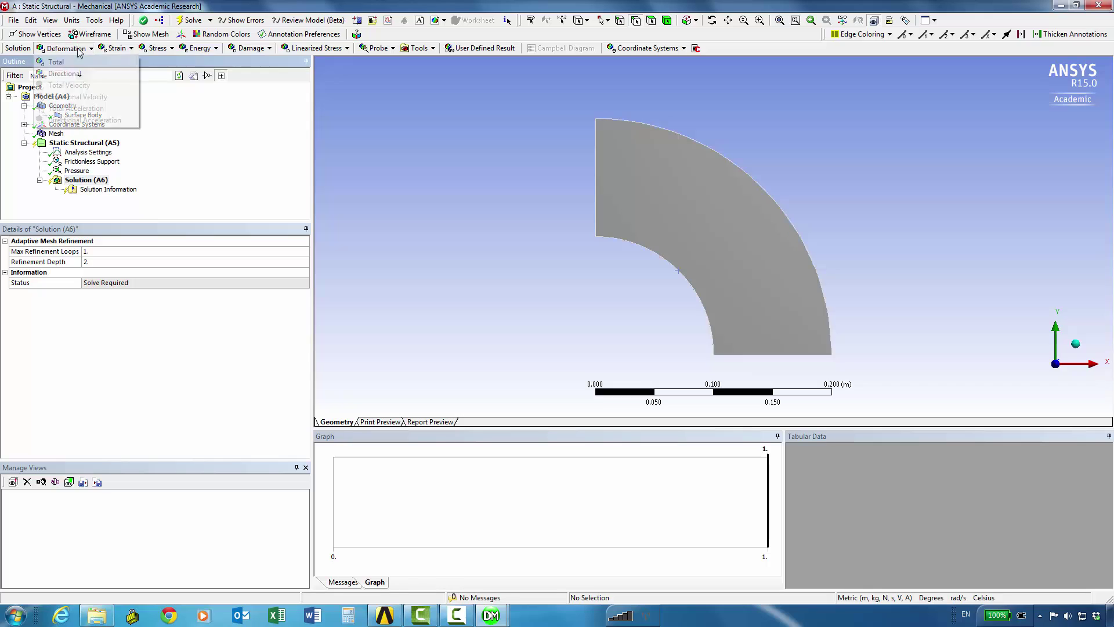
click(74, 60)
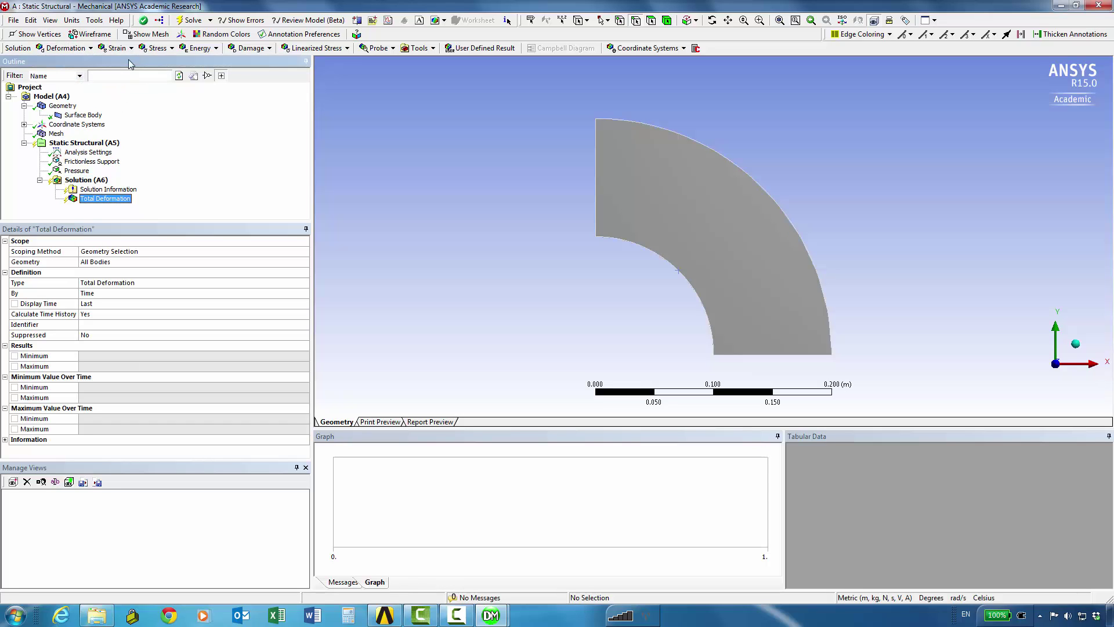
click(157, 50)
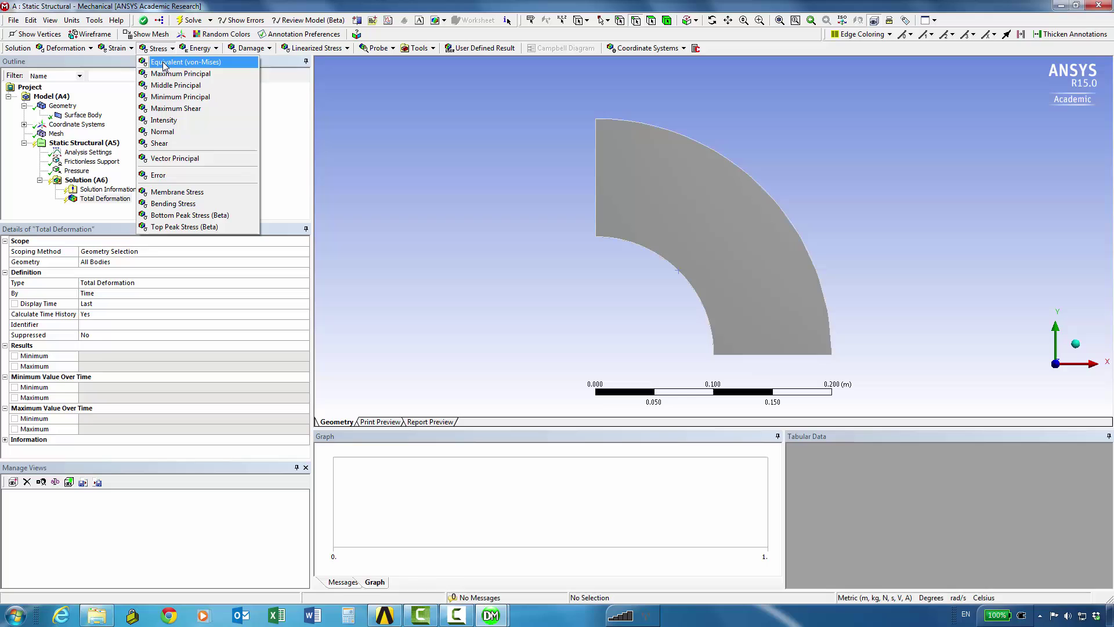
click(163, 63)
click(156, 52)
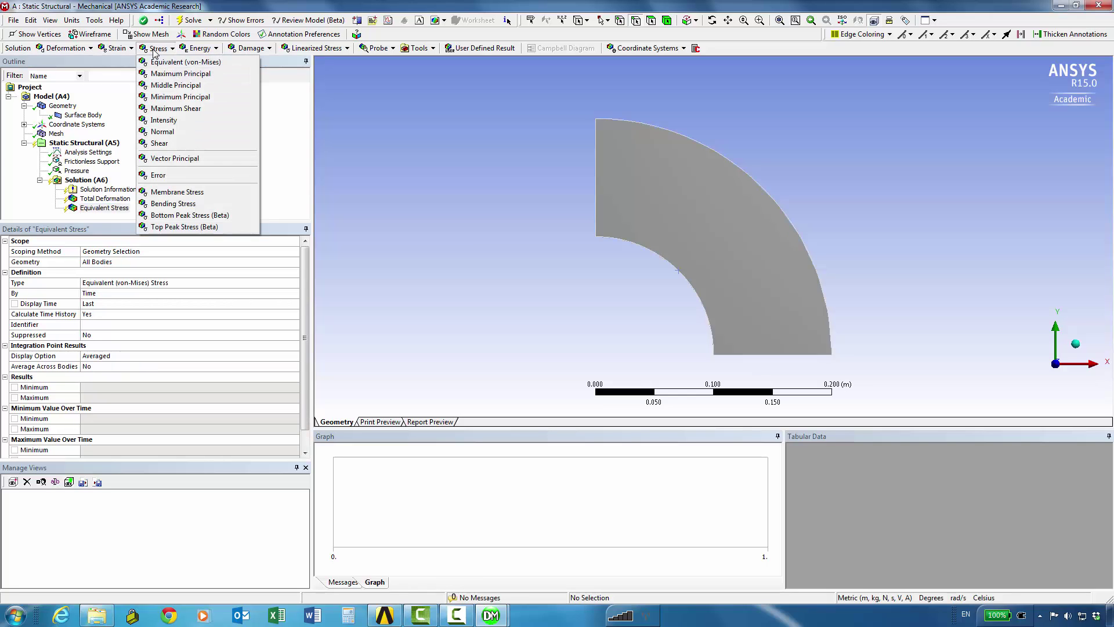
click(162, 78)
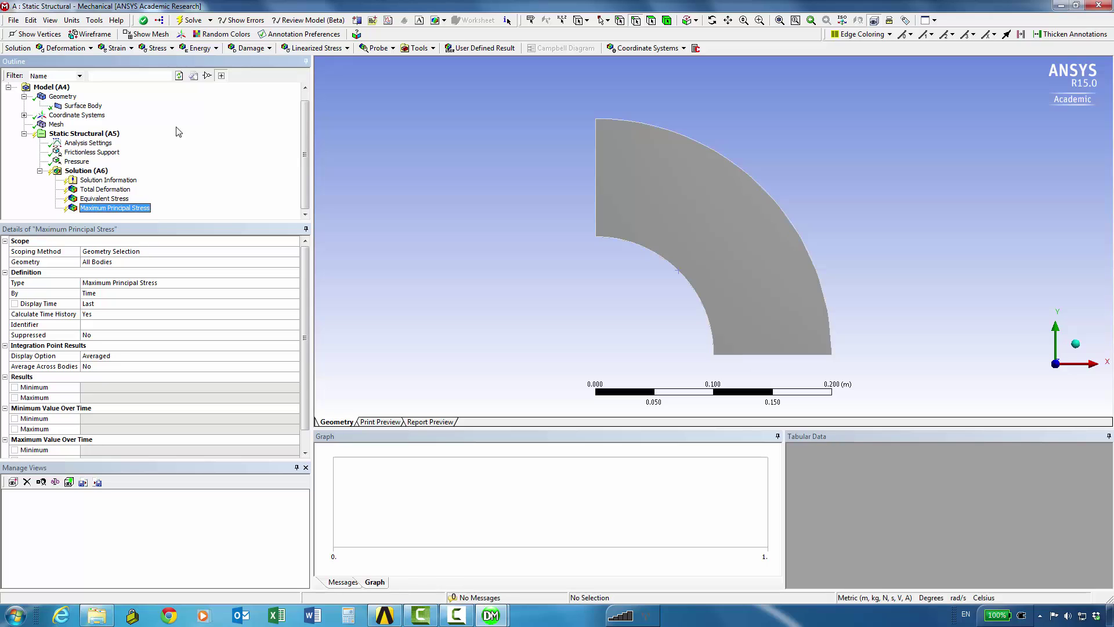
click(191, 20)
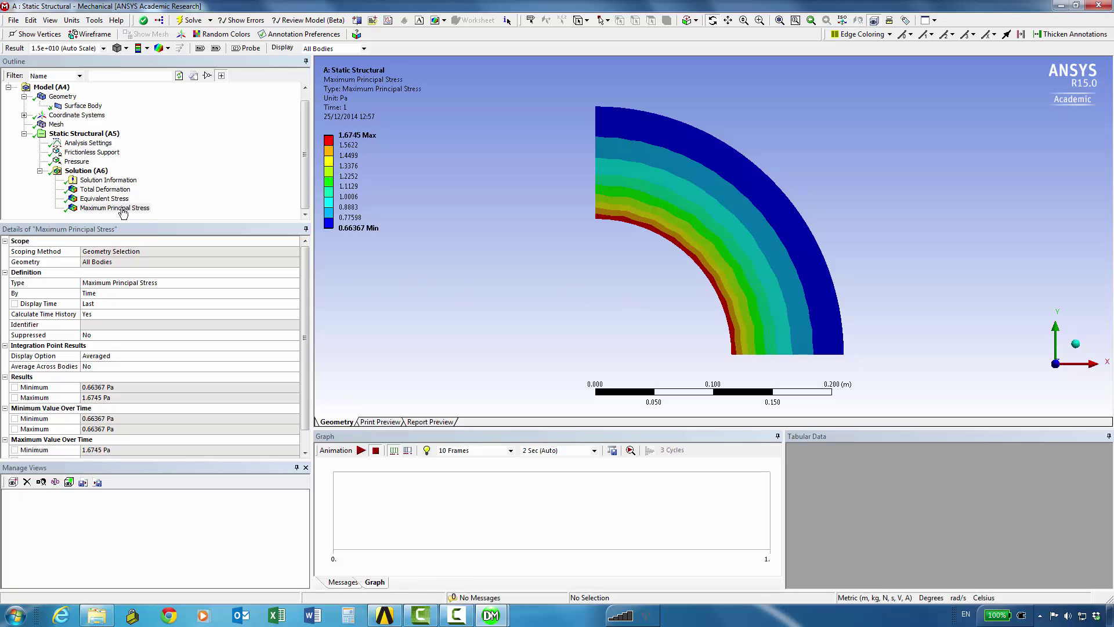
Step: Review Total Deformation, then animate and stop the Equivalent Stress contour (0.66221–2.3468 Pa)
click(103, 191)
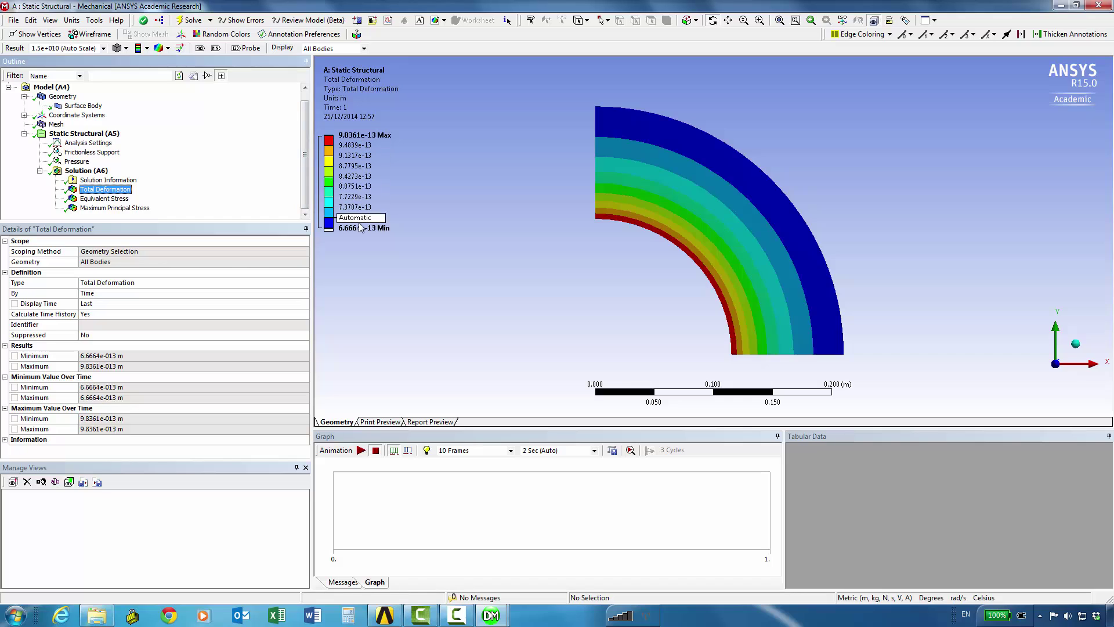
click(105, 199)
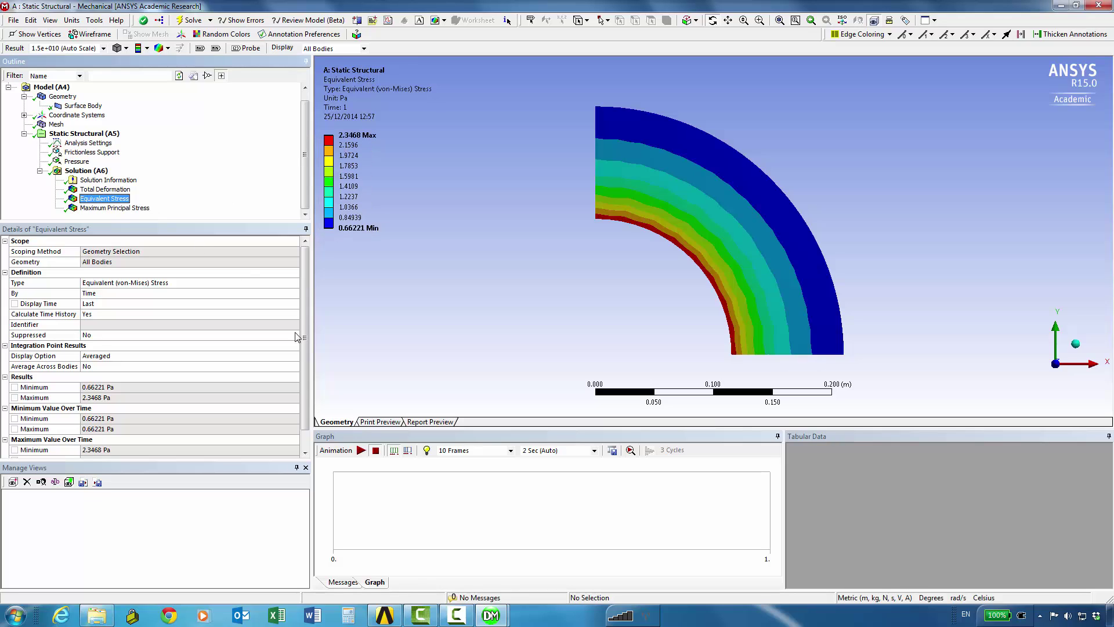
click(360, 451)
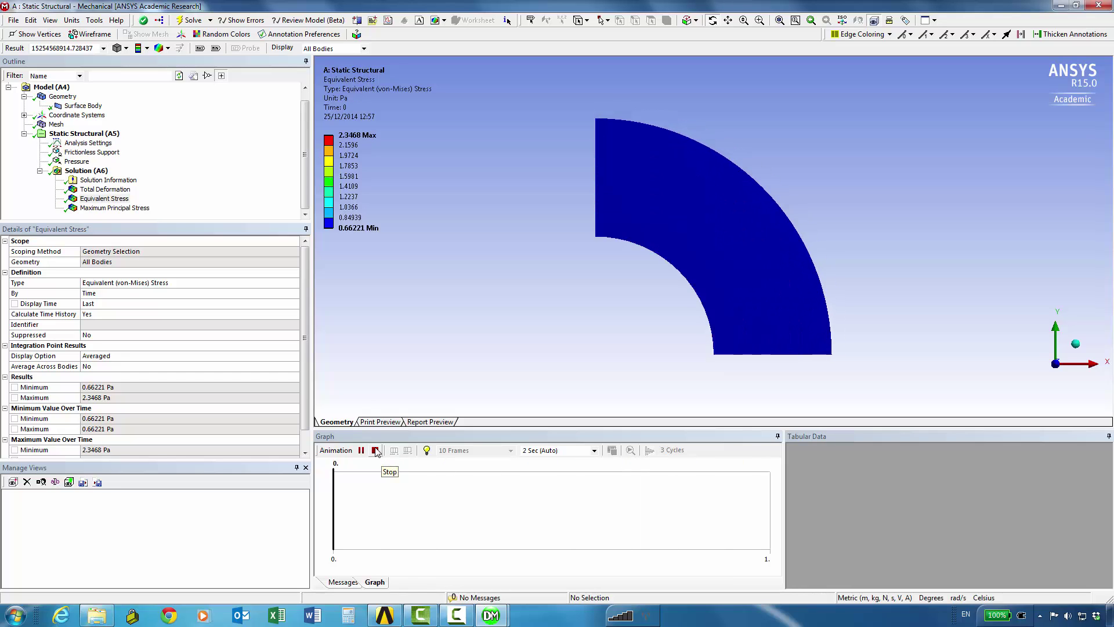
click(375, 450)
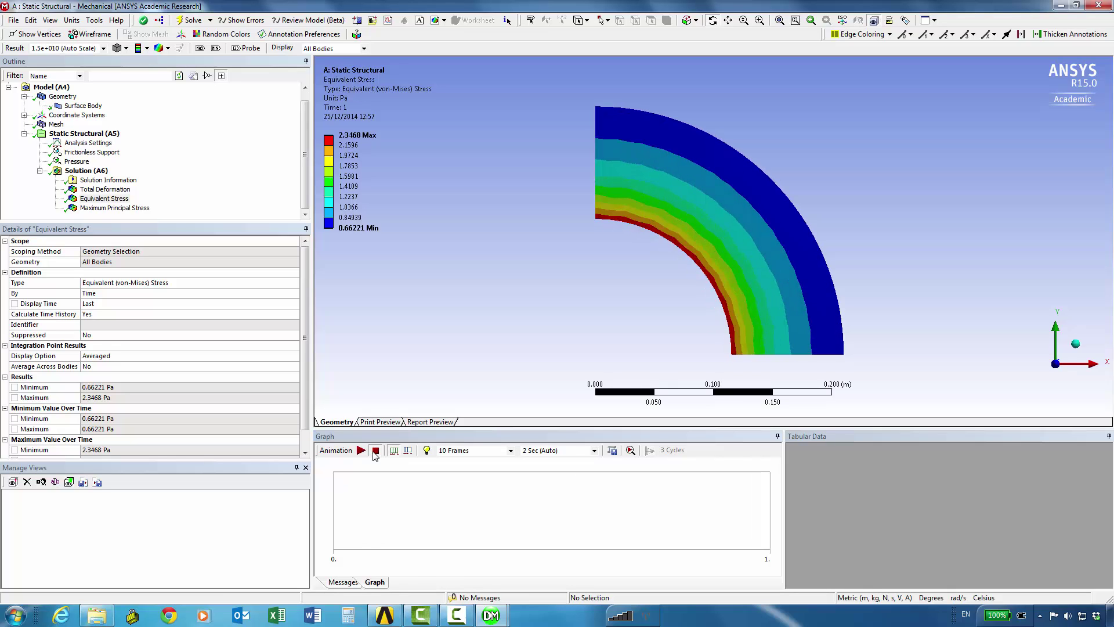
Step: Insert a Sizing mesh control under Mesh
click(56, 126)
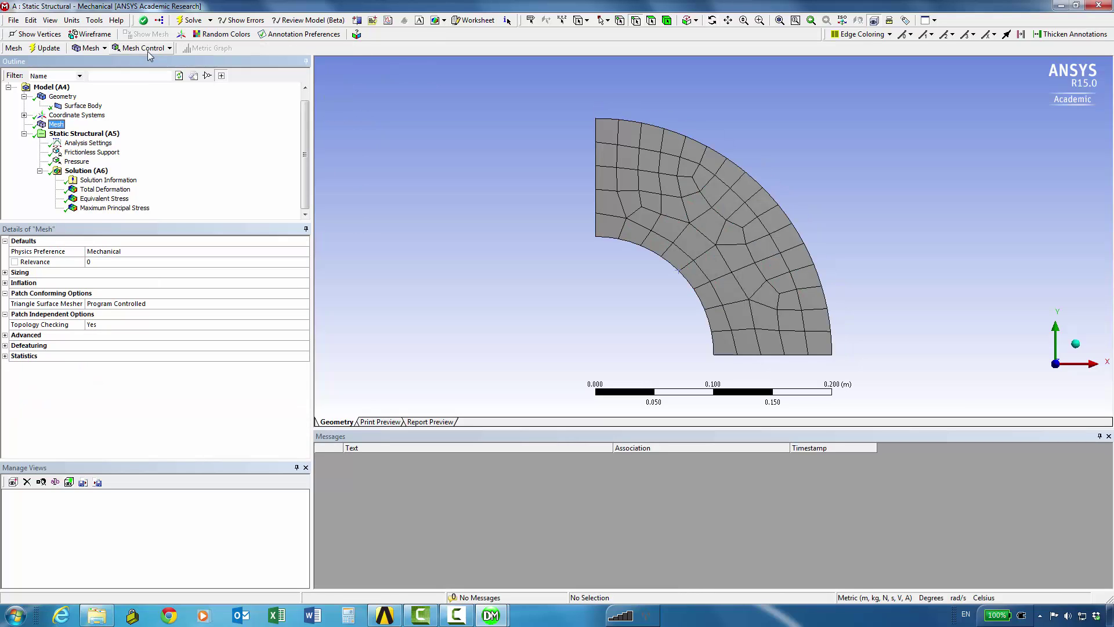
click(104, 49)
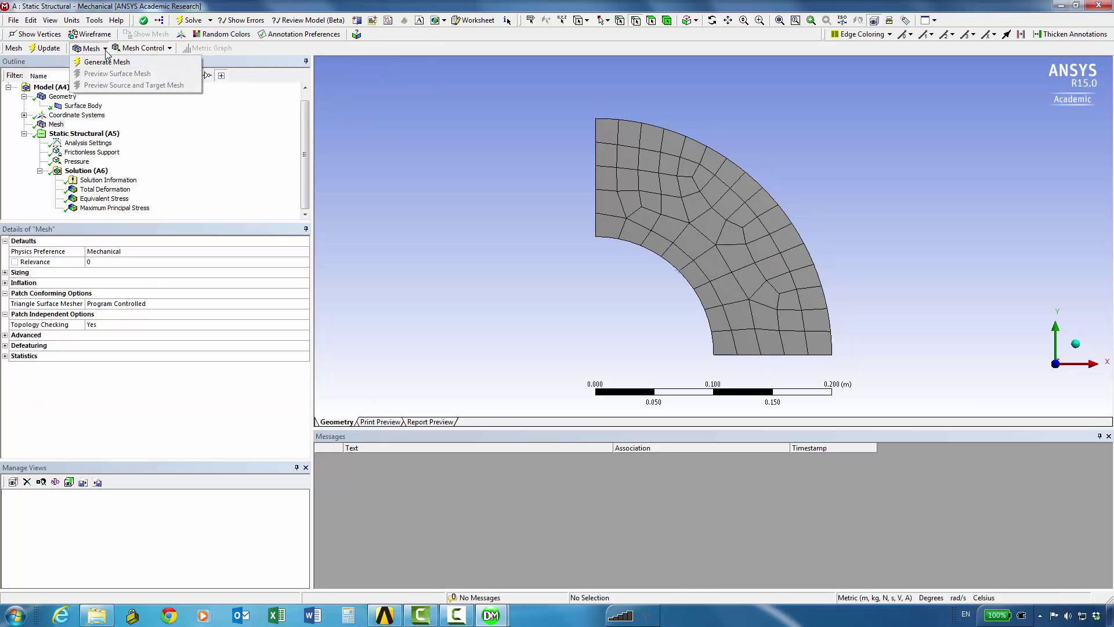
click(167, 49)
click(168, 49)
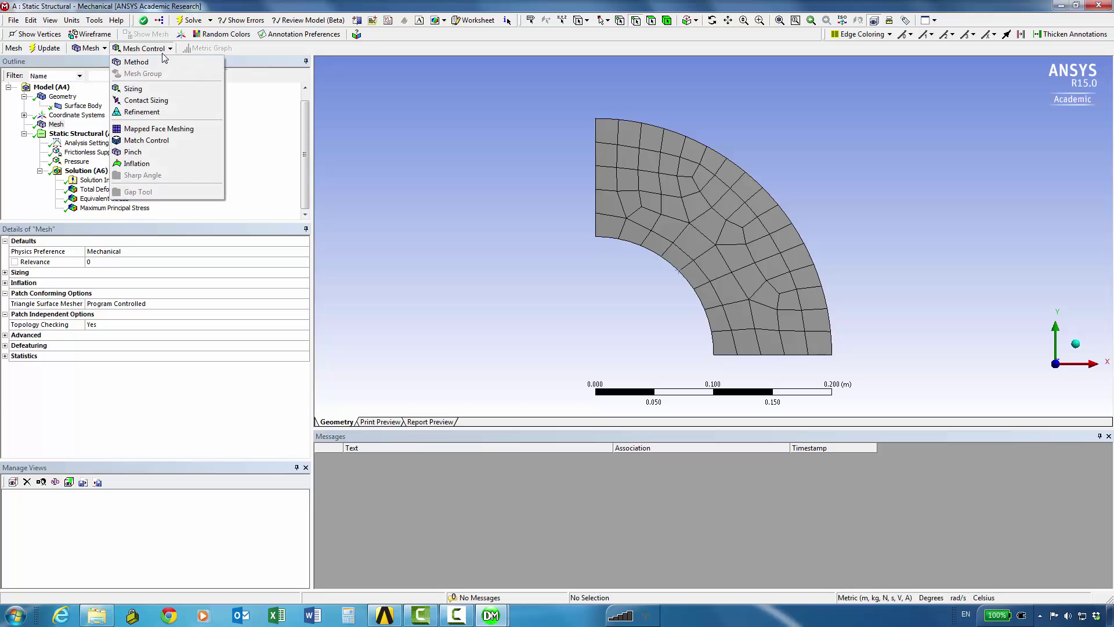
click(144, 90)
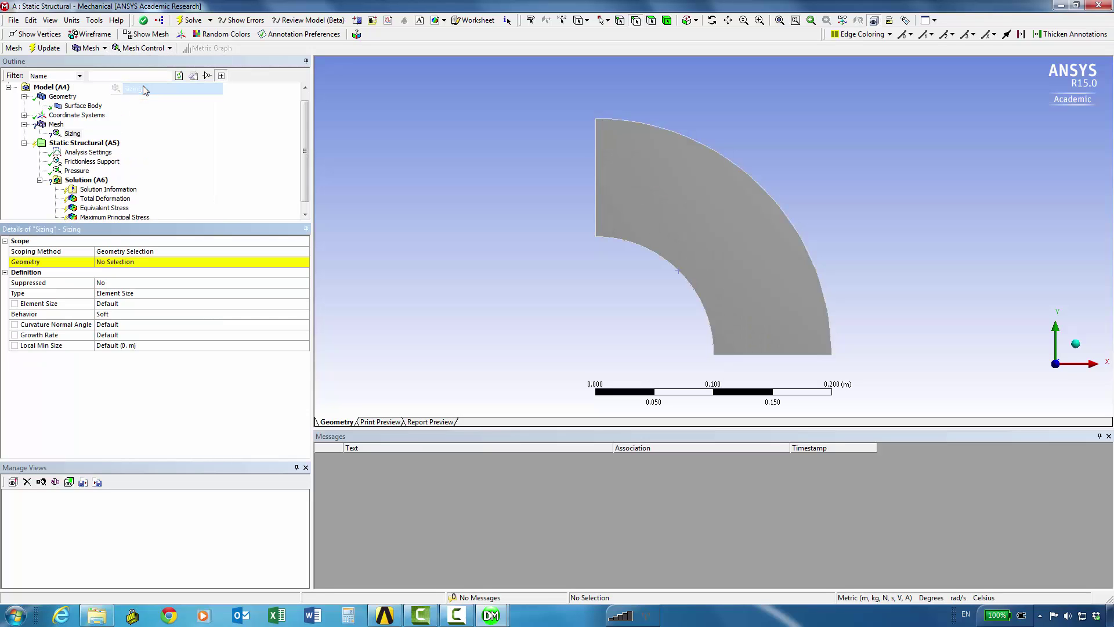
click(93, 133)
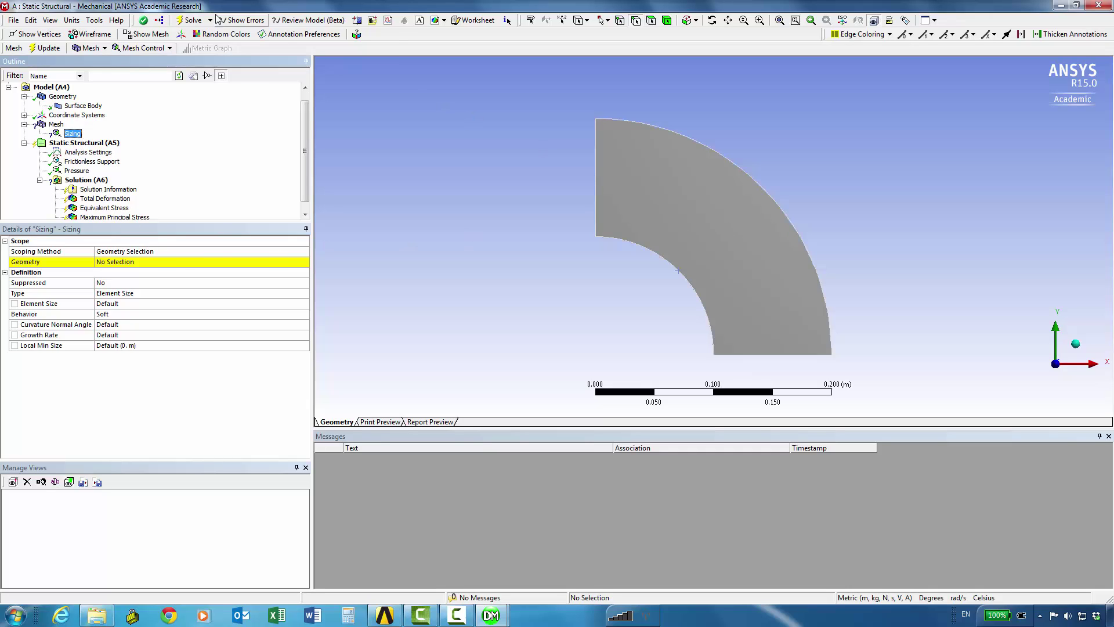
Step: Scope the sizing to the quarter-ring face with an element size of 0.01
click(650, 22)
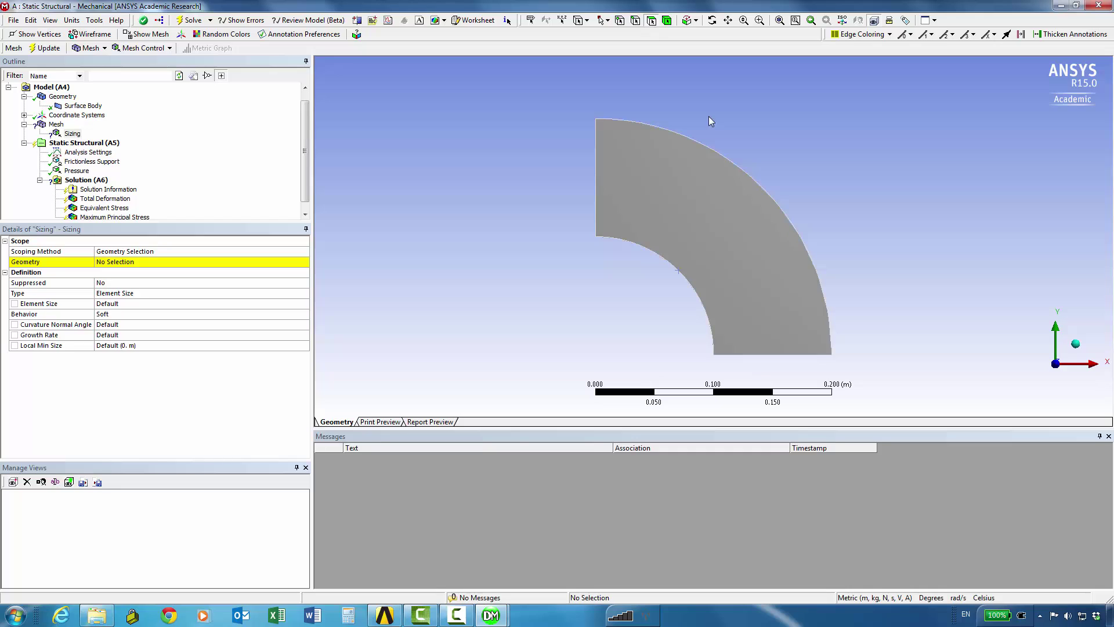
click(742, 239)
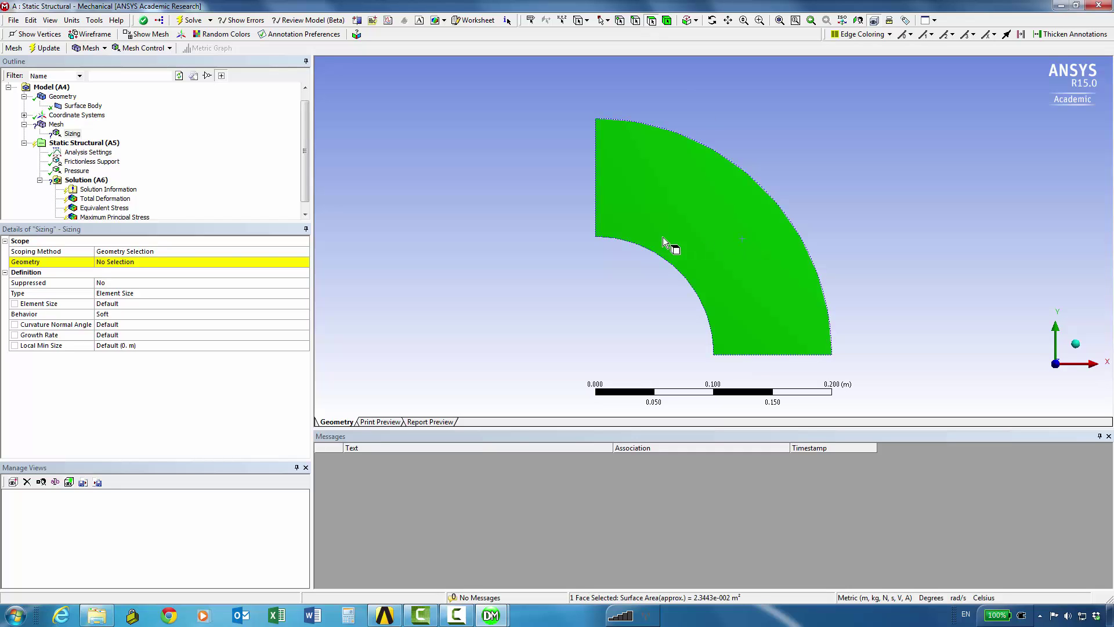
click(144, 262)
click(134, 264)
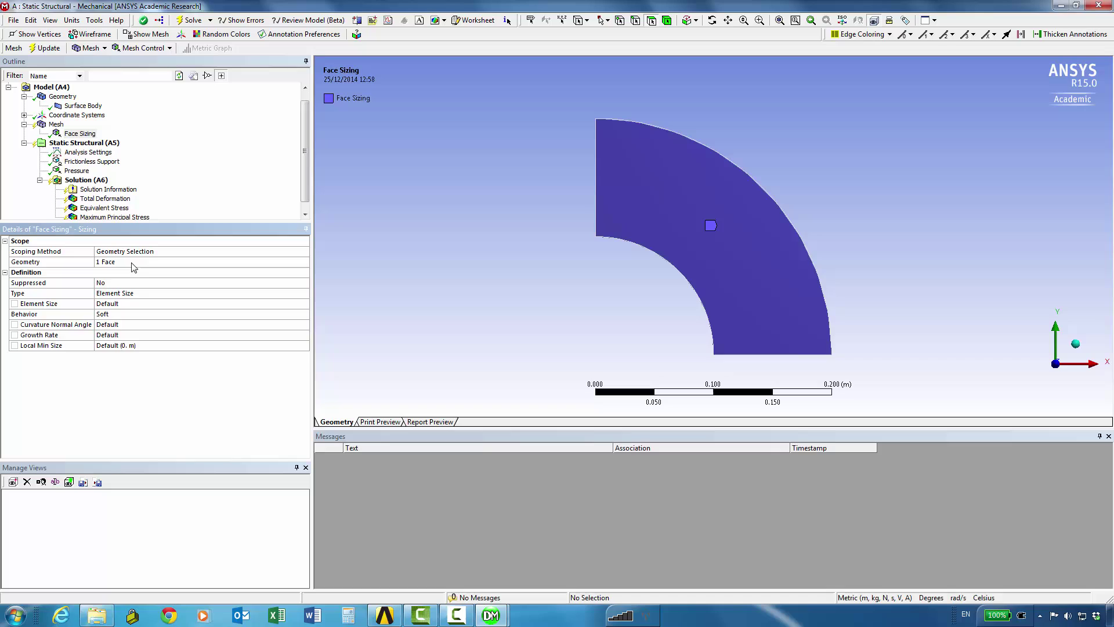
click(110, 305)
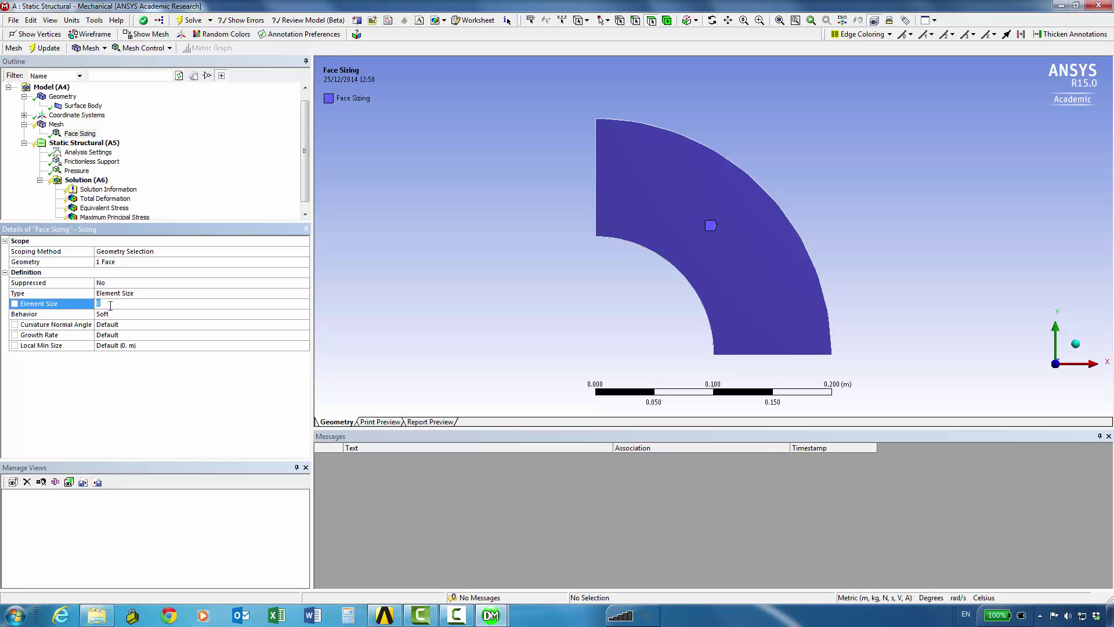
text(01)
click(57, 124)
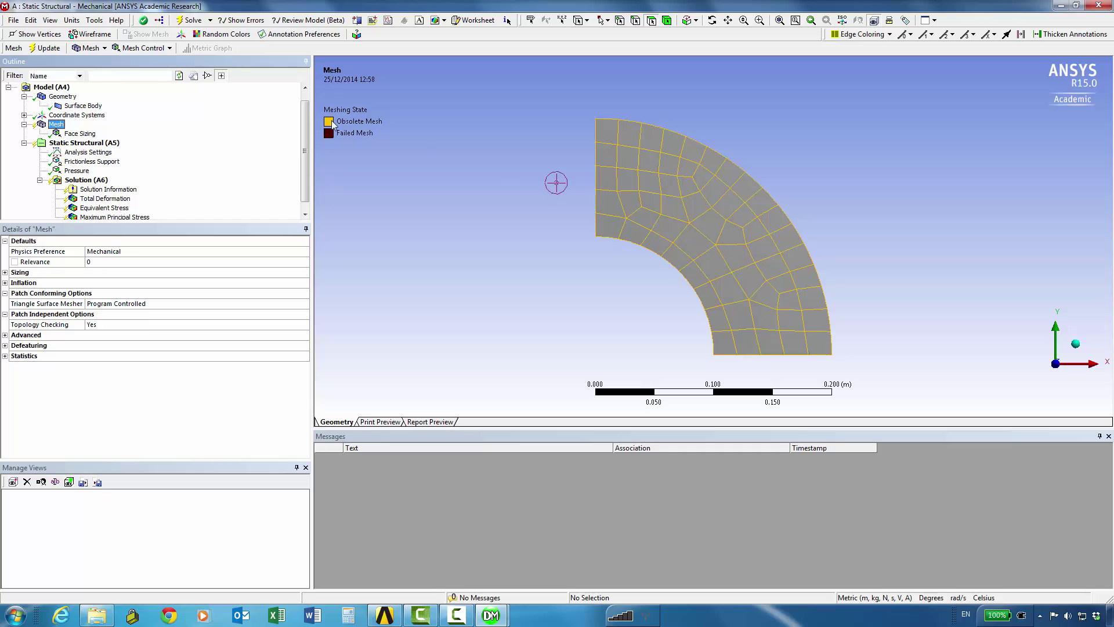
Step: Regenerate the mesh with the finer sizing and select Maximum Principal Stress
click(46, 50)
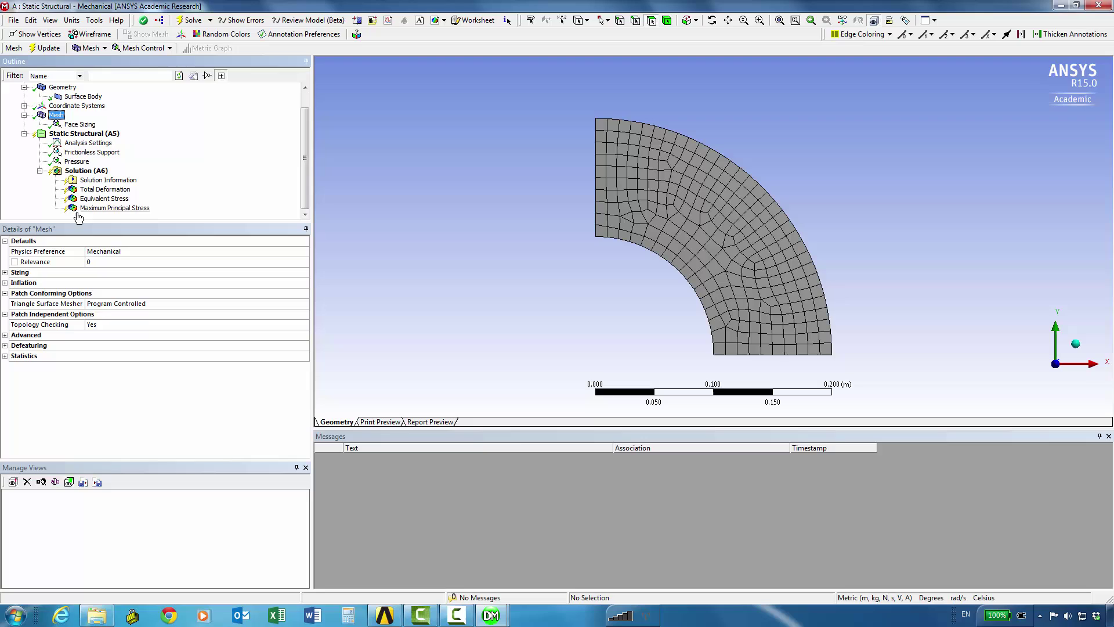
click(87, 210)
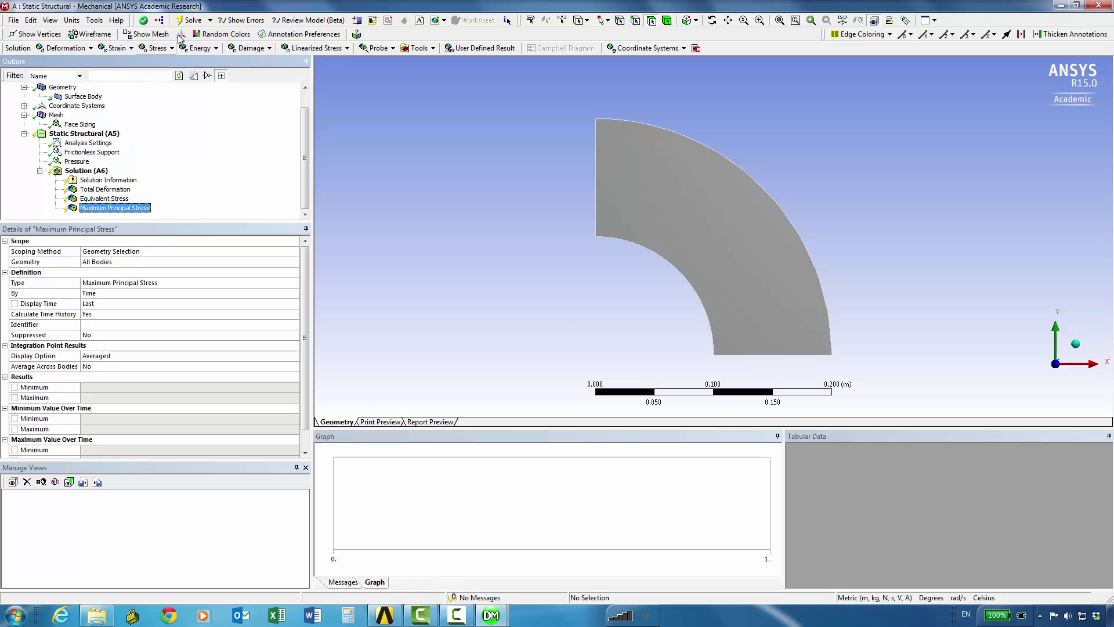
Step: Re-solve on the finer mesh and animate Maximum Principal Stress (0.66605–1.6675 Pa)
click(190, 20)
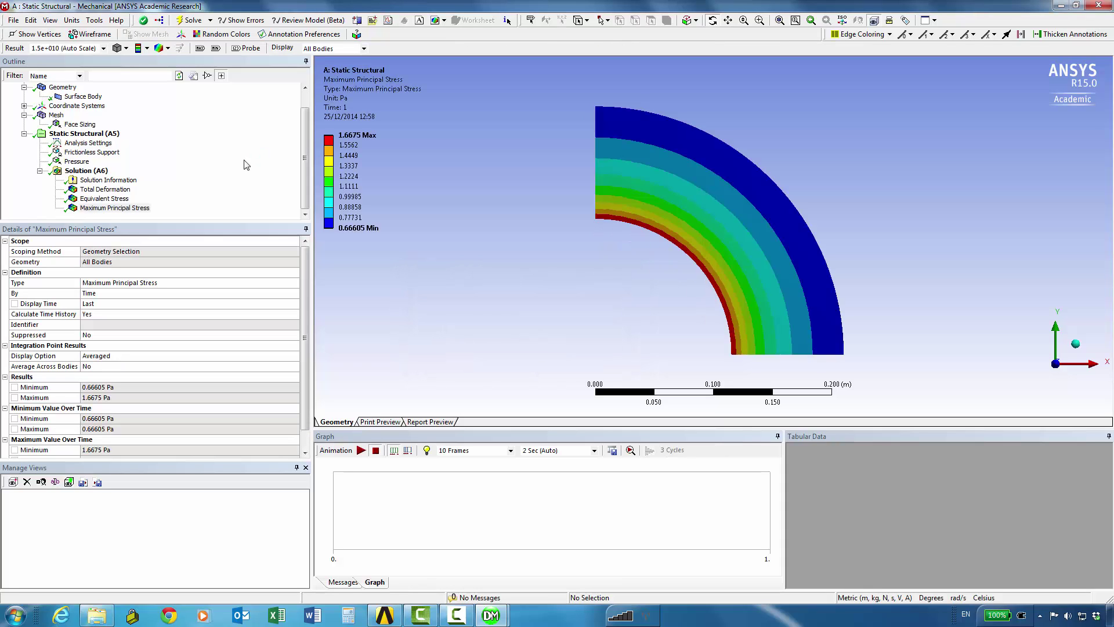
click(112, 208)
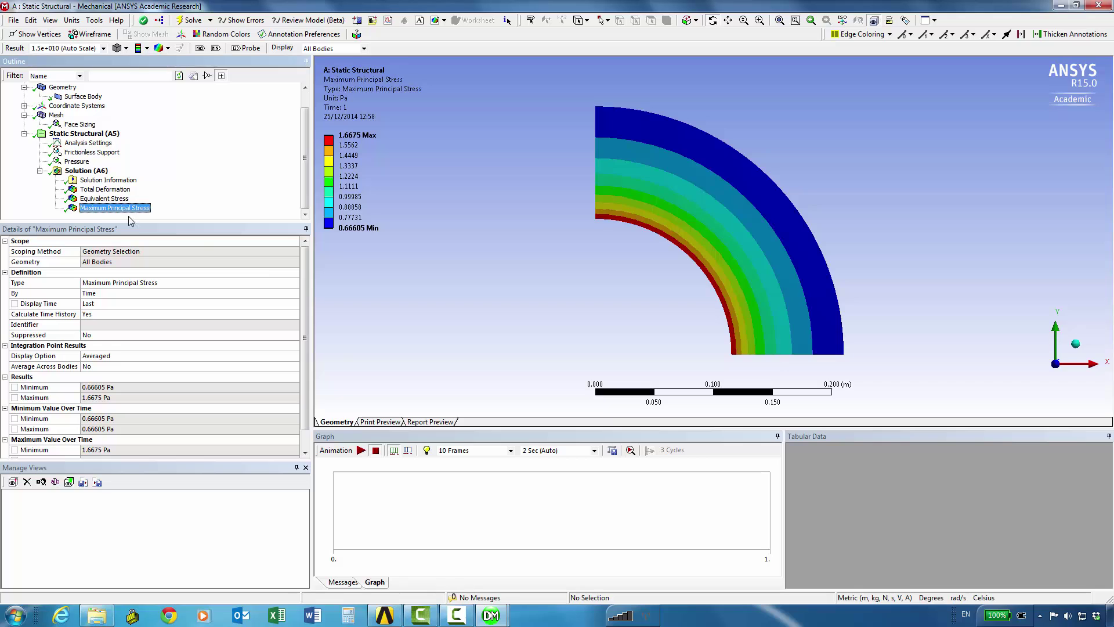
click(361, 452)
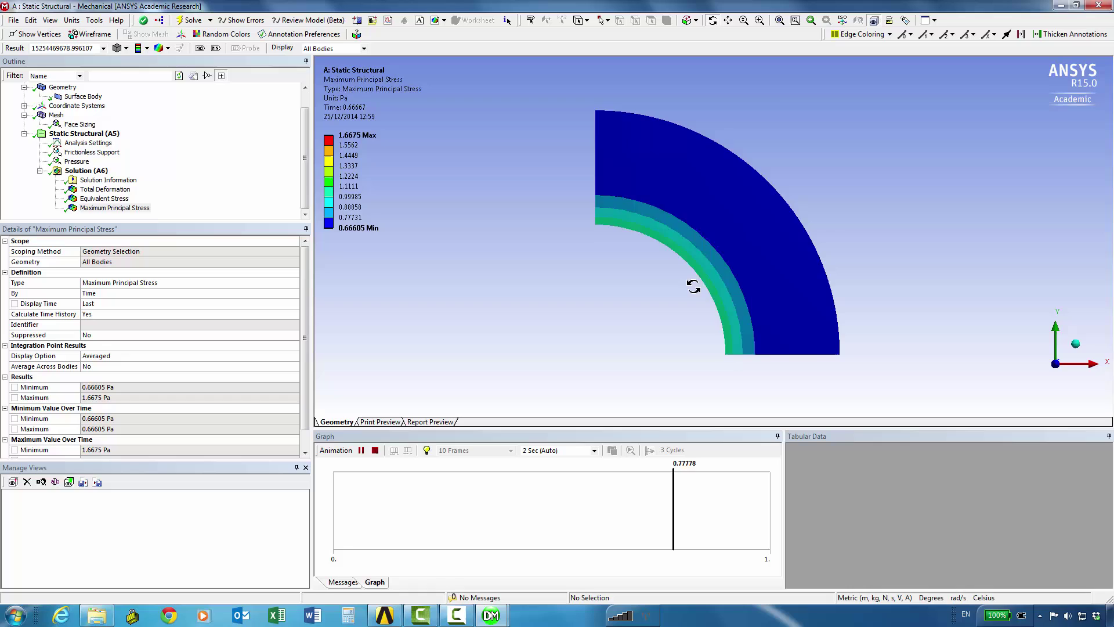